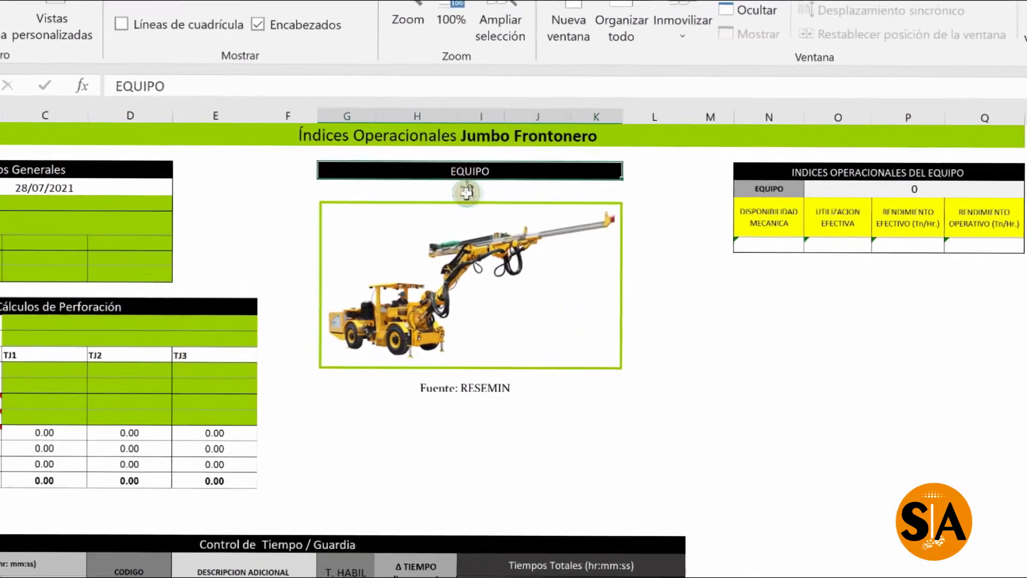
Step: Link the cell below the EQUIPO heading to the drilling parameters' equipment name with the formula =C12
left_click(467, 192)
type("=C12")
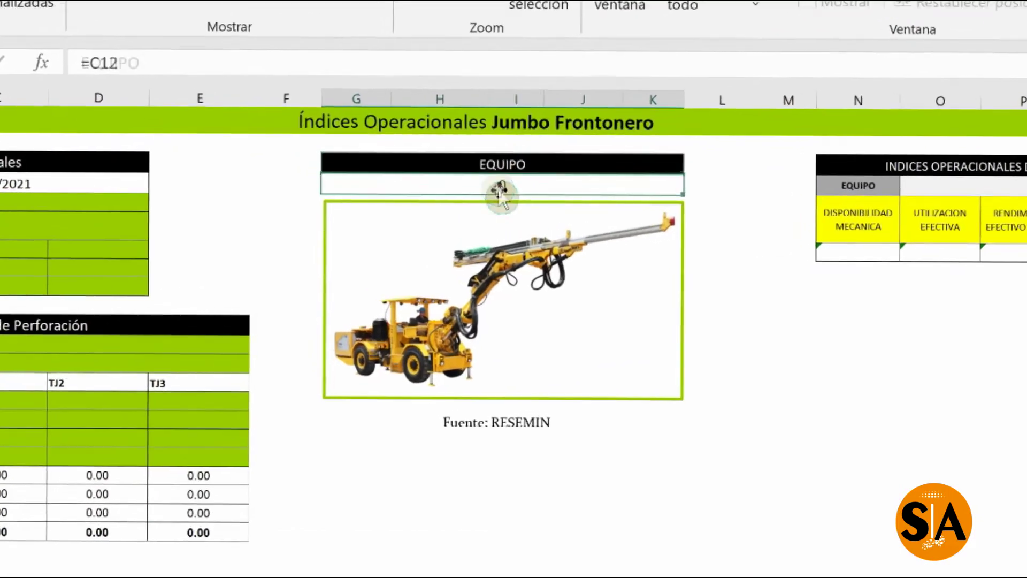
key("ctrl+Return")
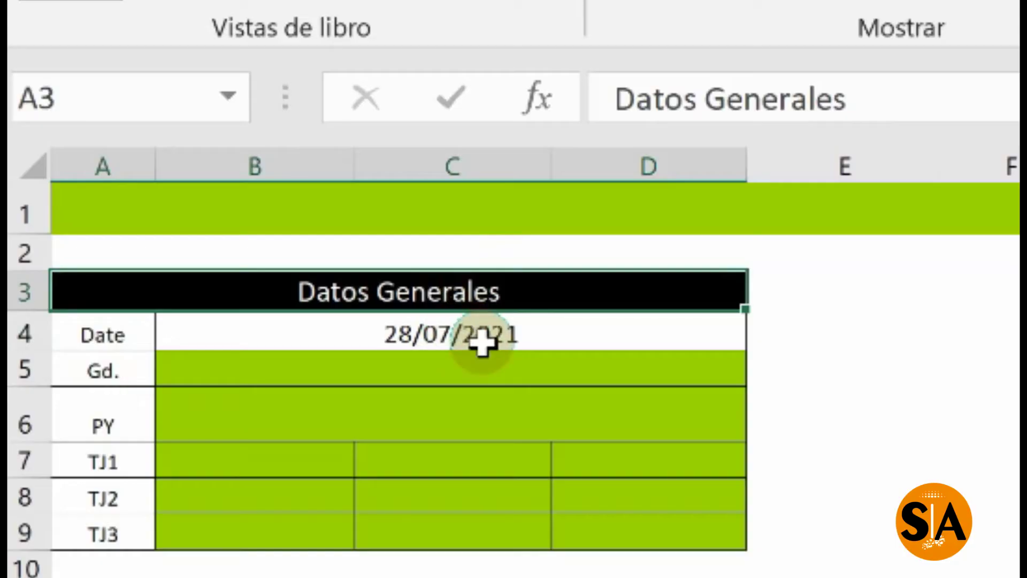
Step: Set the Gd. field in the Datos Generales table to Dia
left_click(482, 343)
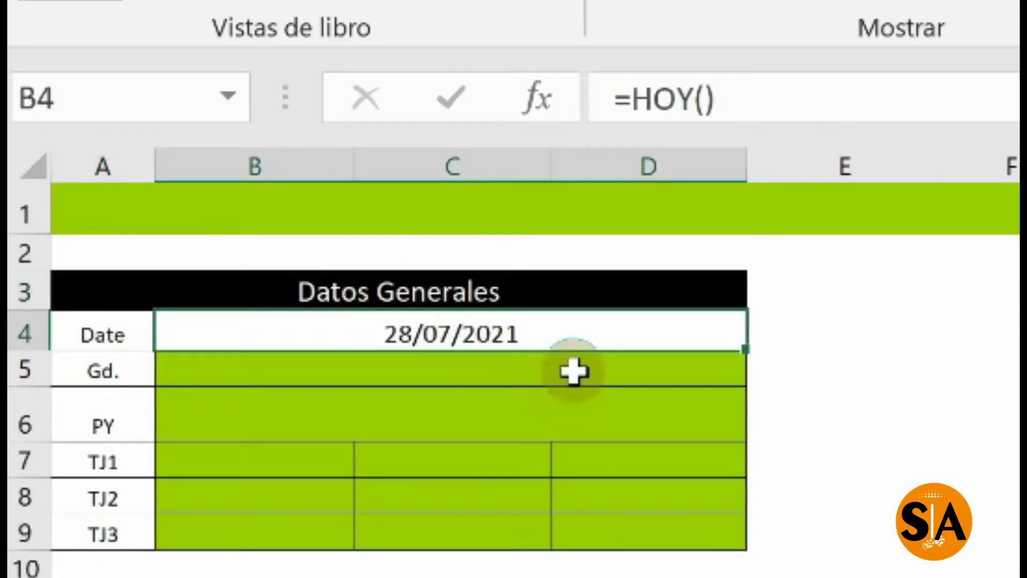
left_click(574, 373)
left_click(763, 368)
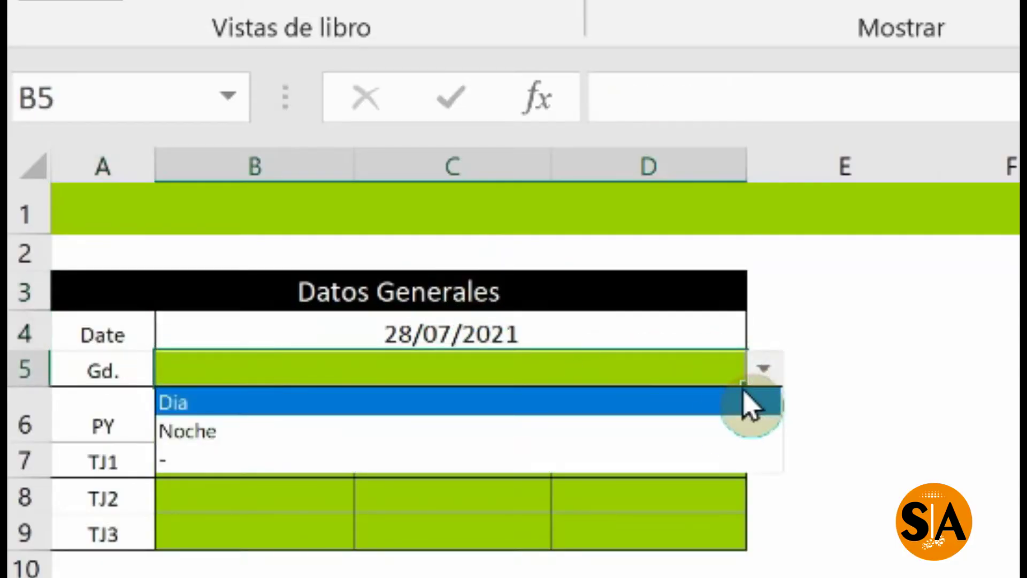
left_click(718, 406)
Step: Enter Bicentenario 2021 in the PY field of the Datos Generales table
left_click(614, 418)
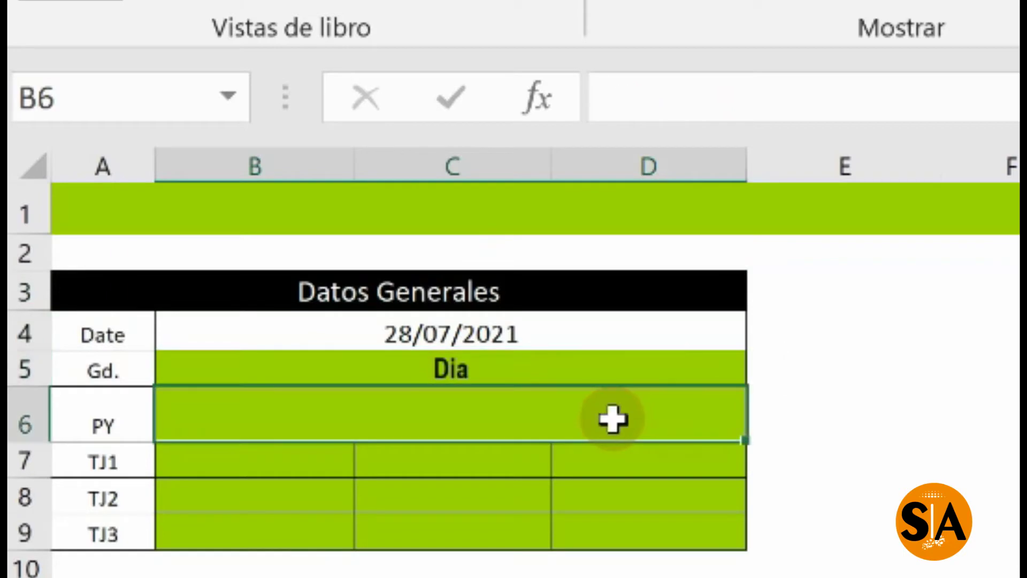
type("B")
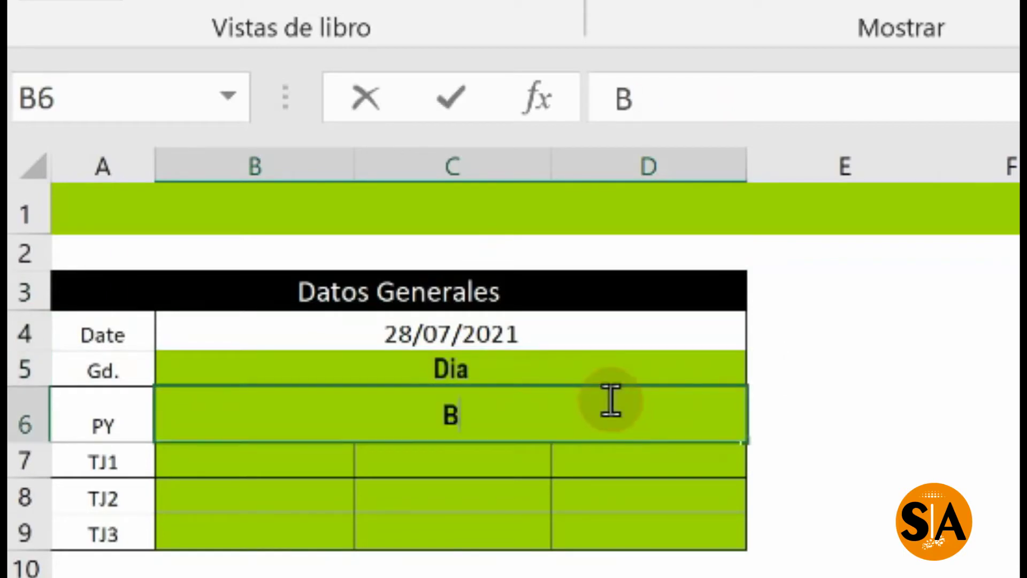
type("icentenario 2021")
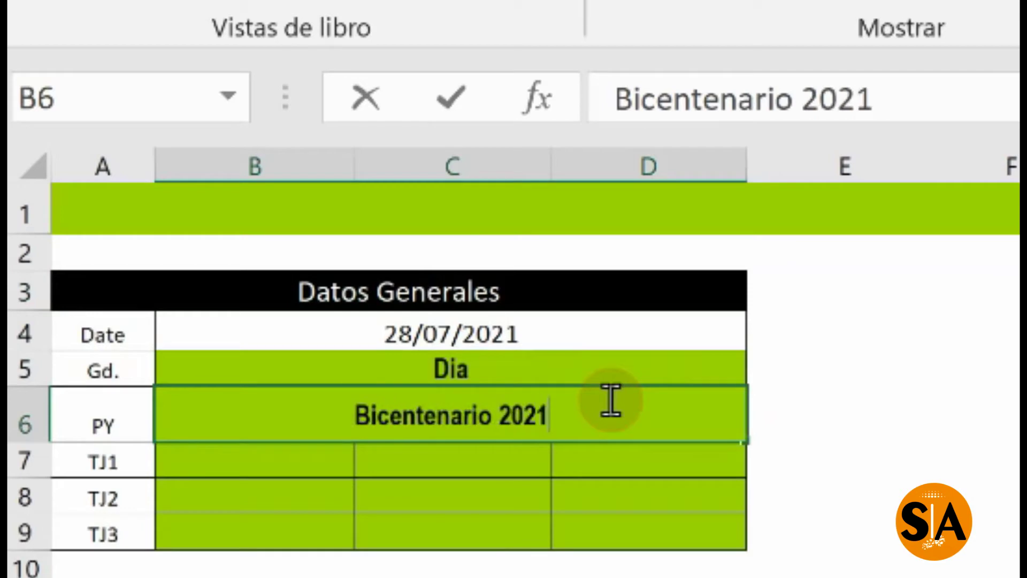
key("Return")
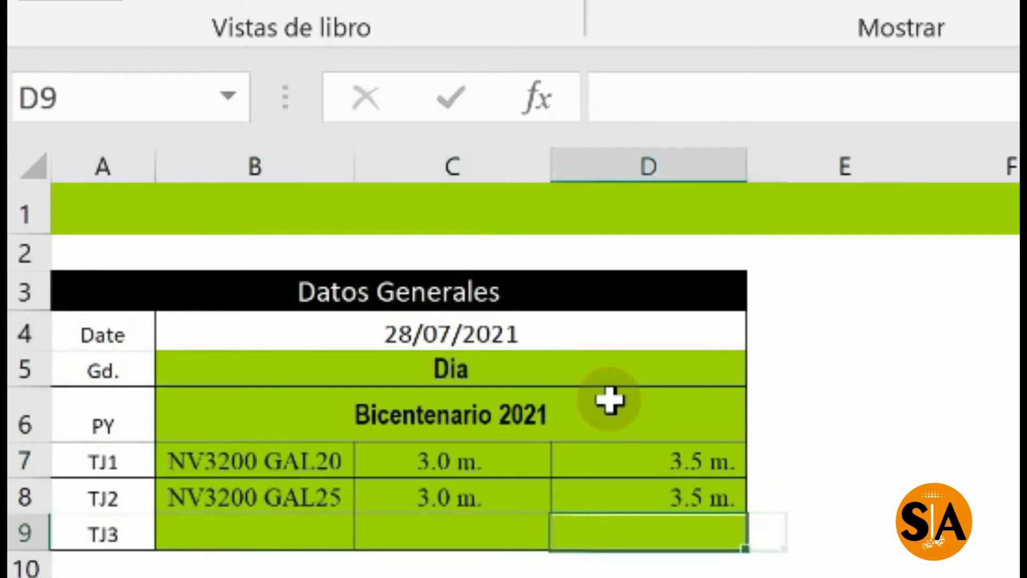
key("Left")
key("Left")
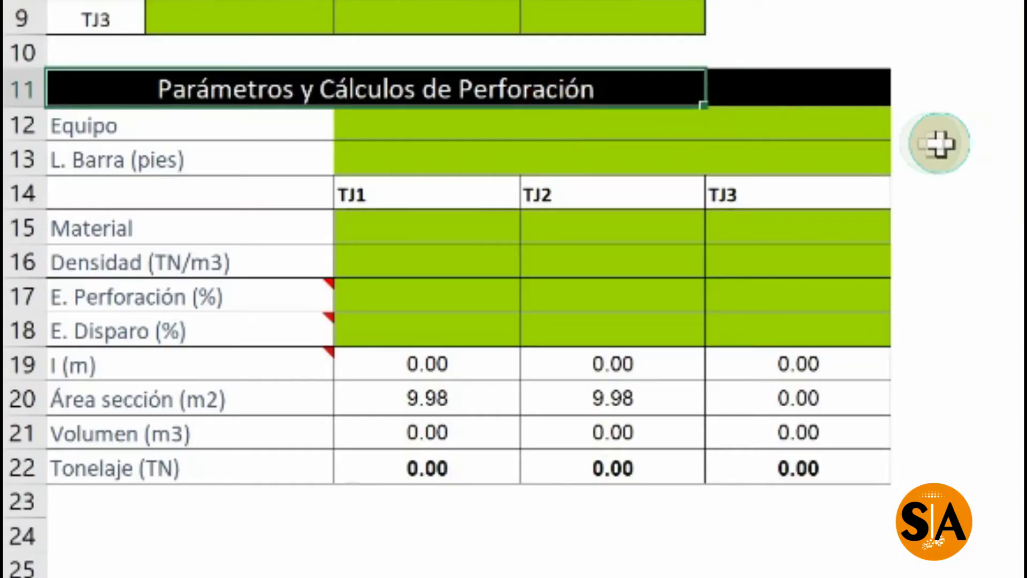
left_click(982, 137)
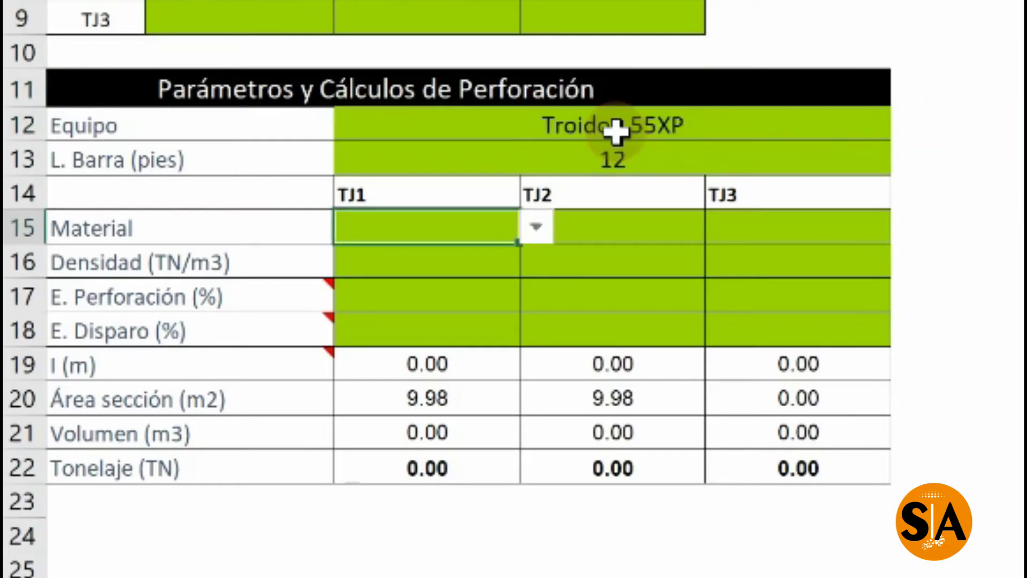
Step: Set the TJ1 material in the Parámetros y Cálculos de Perforación table to Mineral
left_click(238, 238)
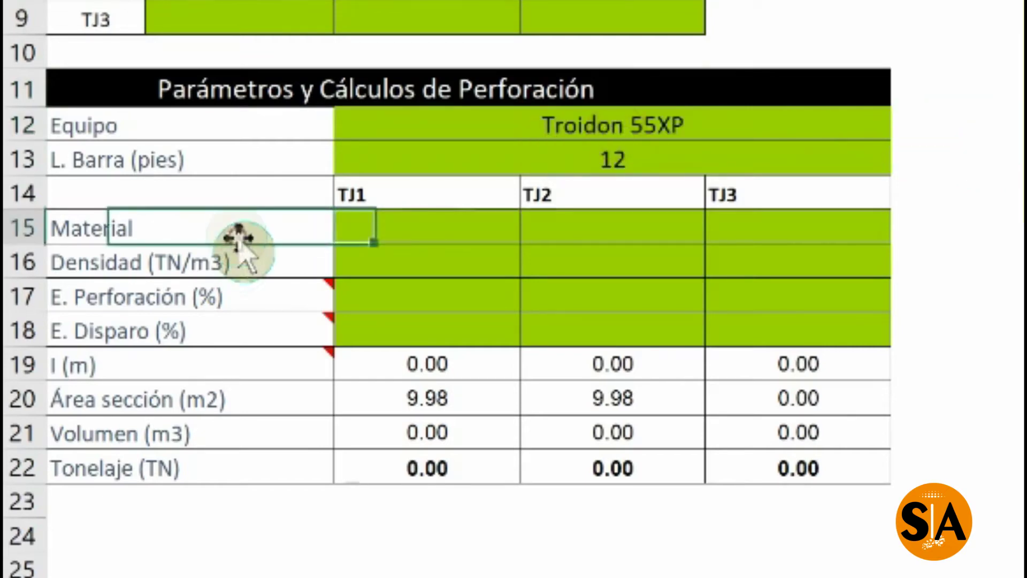
left_click(229, 263)
left_click(209, 300)
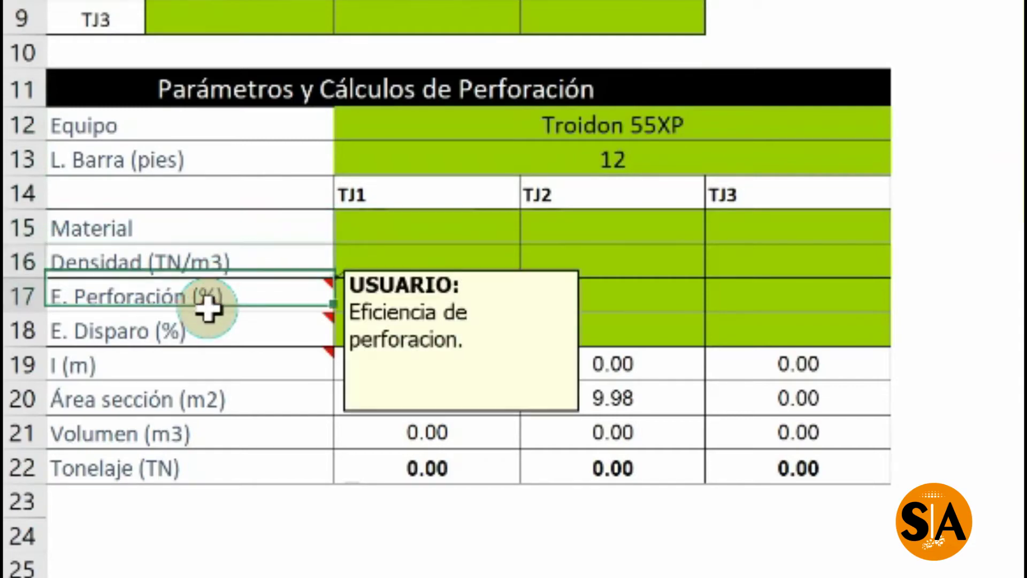
left_click(206, 338)
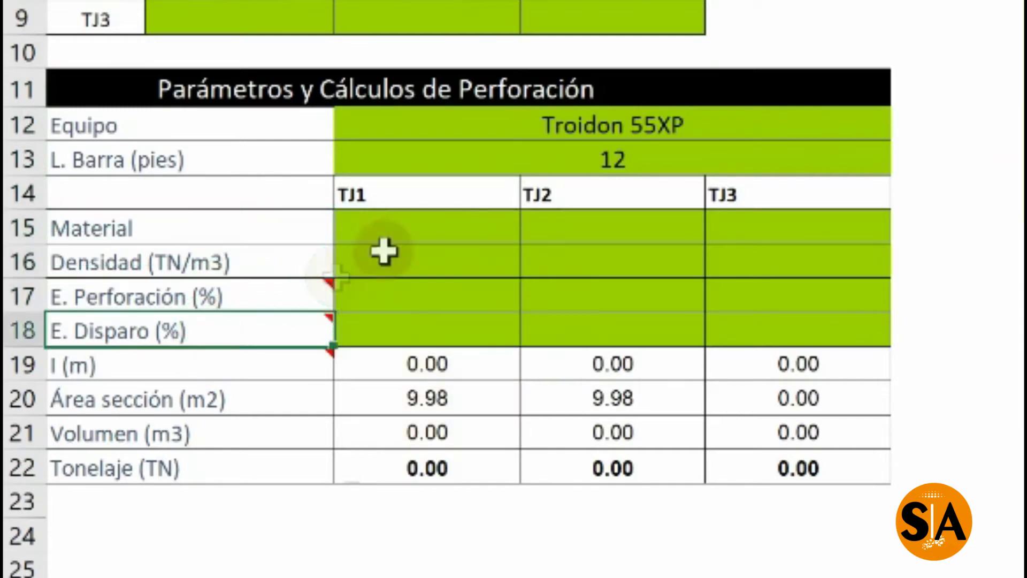
left_click(407, 231)
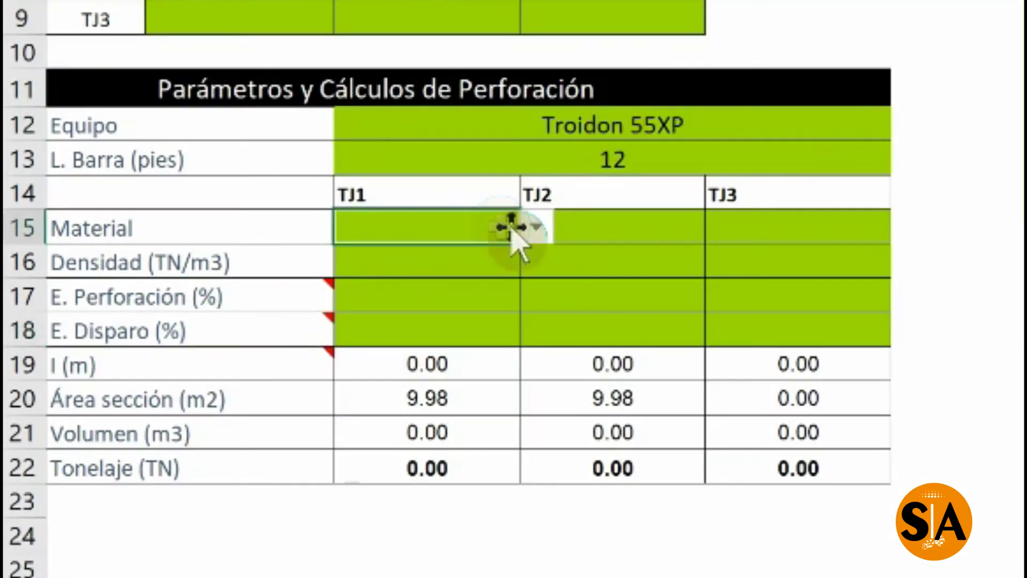
left_click(537, 229)
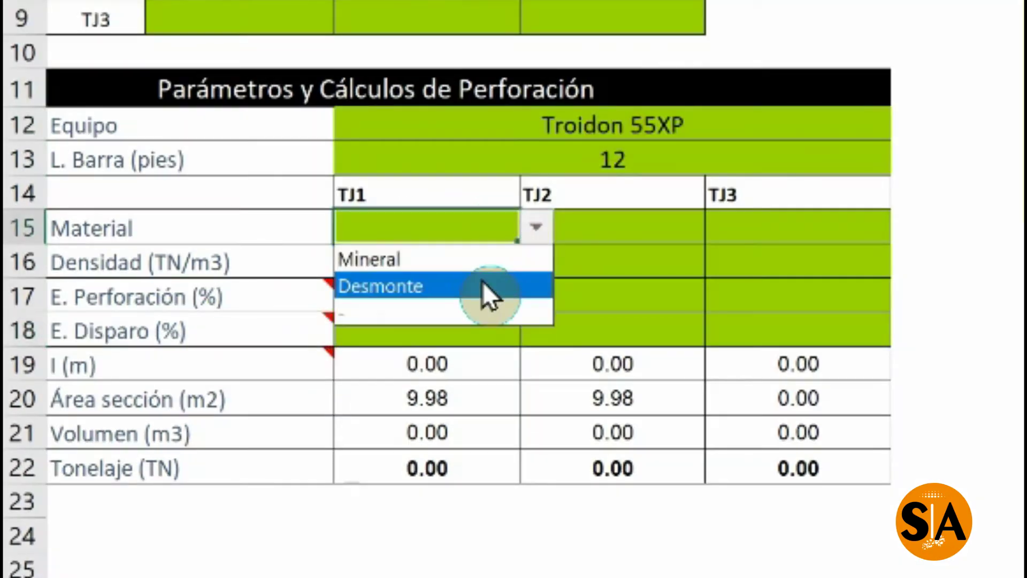
left_click(477, 262)
Step: Examine the Tonelaje row and the time, code and additional description columns of the Control de Tiempo / Guardia table
left_click_drag(452, 476, 775, 485)
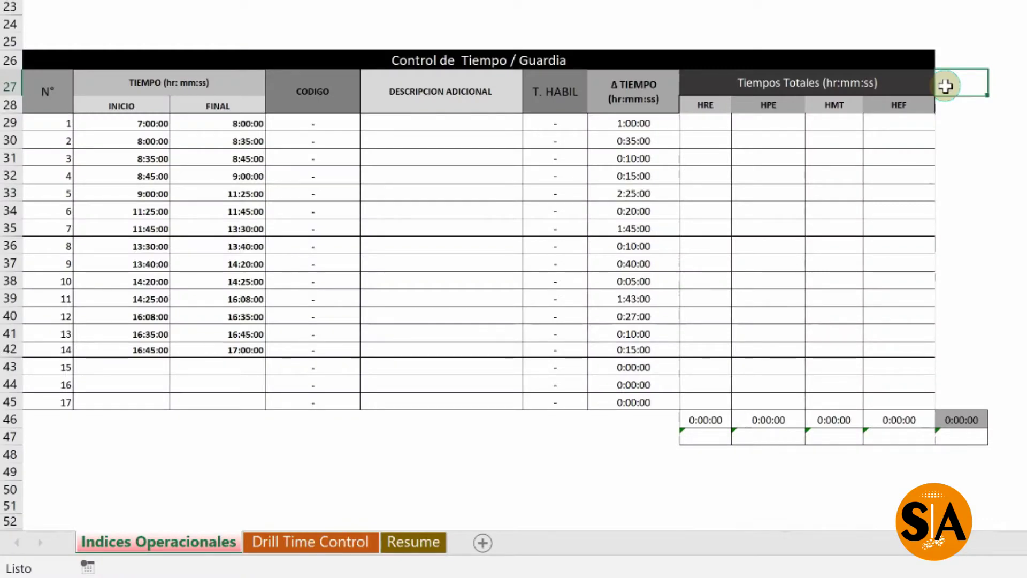
left_click(139, 90)
left_click(127, 104)
left_click(206, 103)
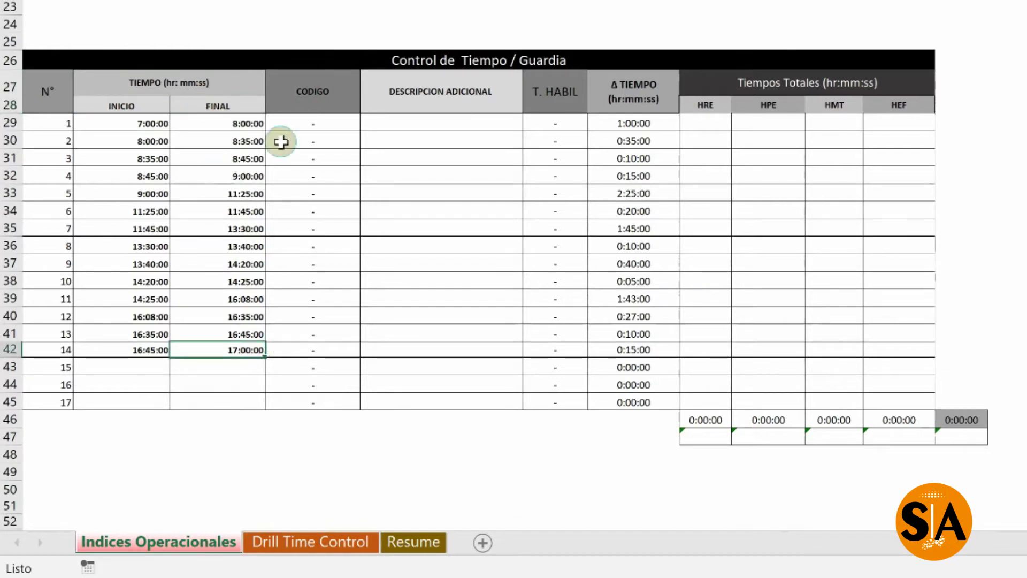
left_click(318, 123)
left_click(414, 123)
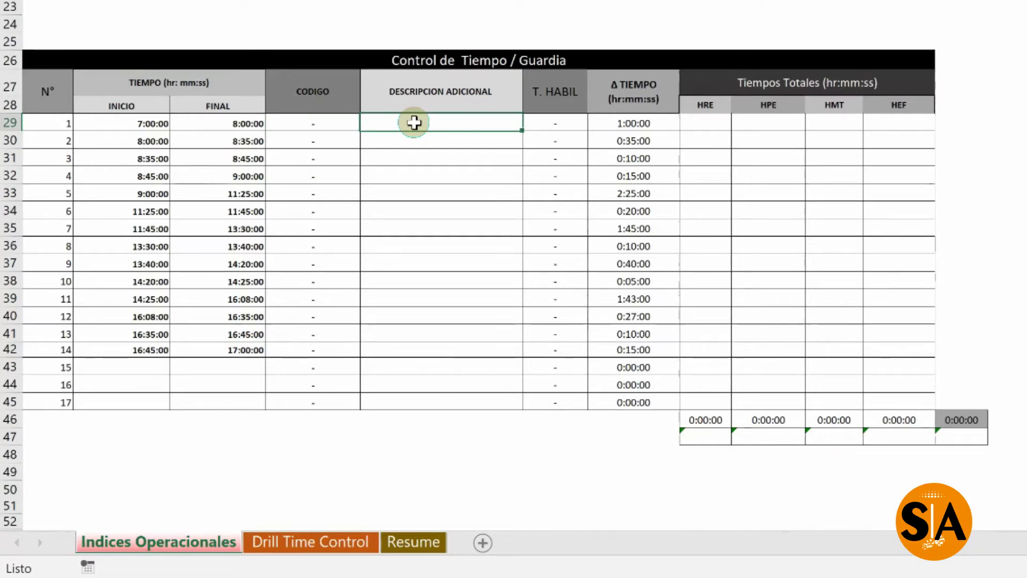
Step: Set the code of time entry 1 in the Control de Tiempo / Guardia table to B1
left_click(300, 126)
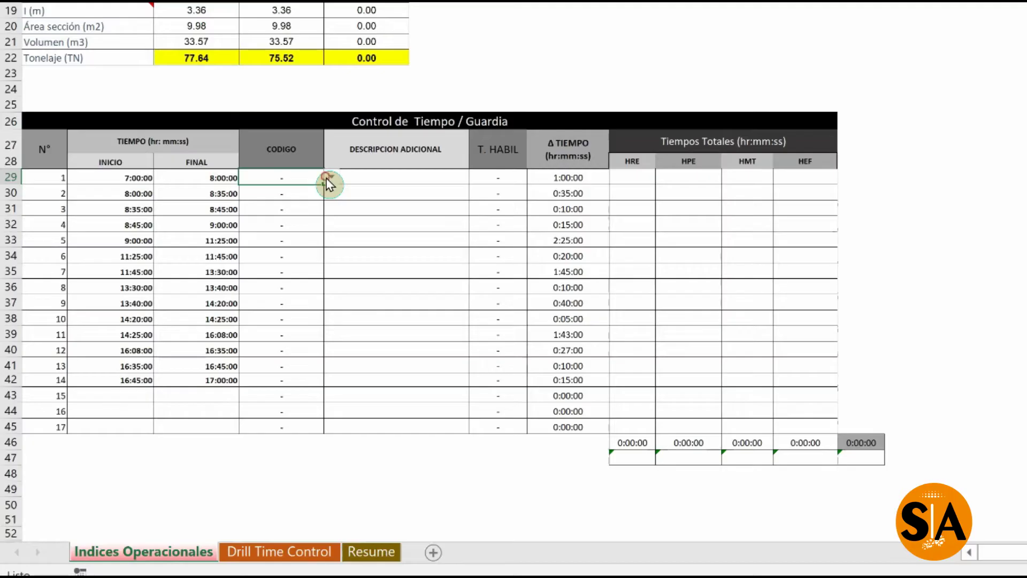
left_click(257, 222)
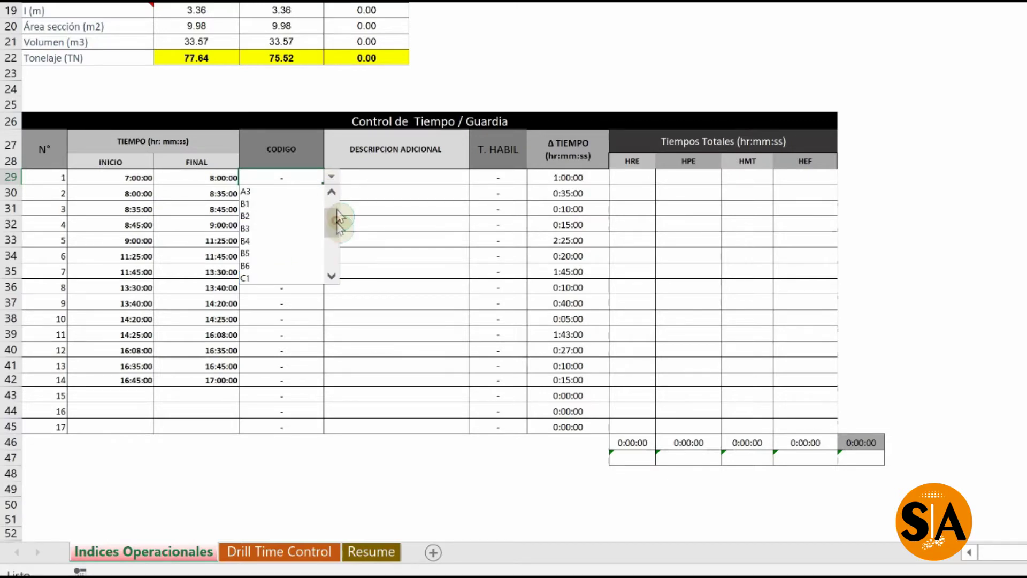
scroll(311, 208, "up", 3)
left_click(295, 204)
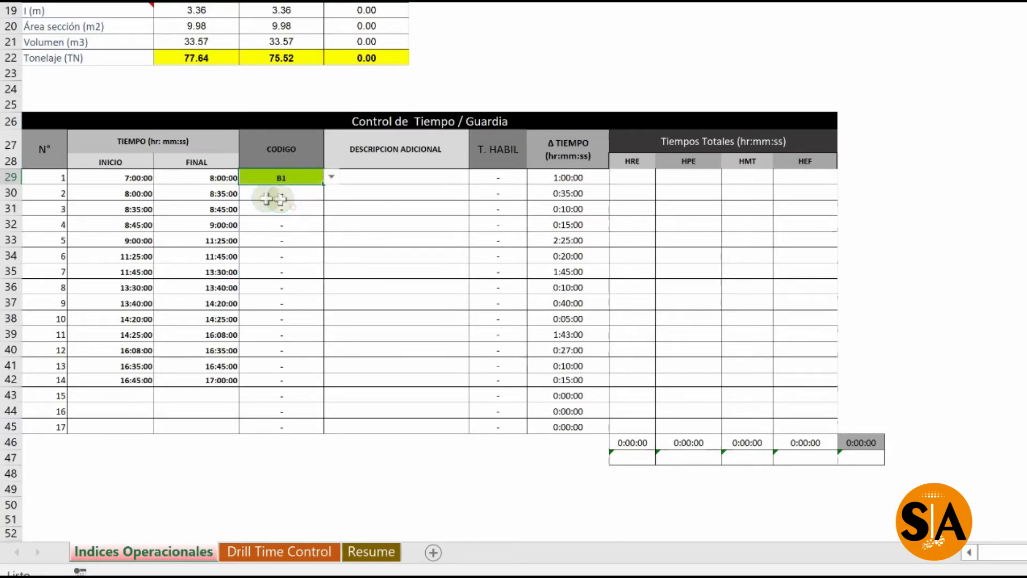
Step: Set the code of time entry 2, starting at 8:00:00, to B4
left_click(140, 193)
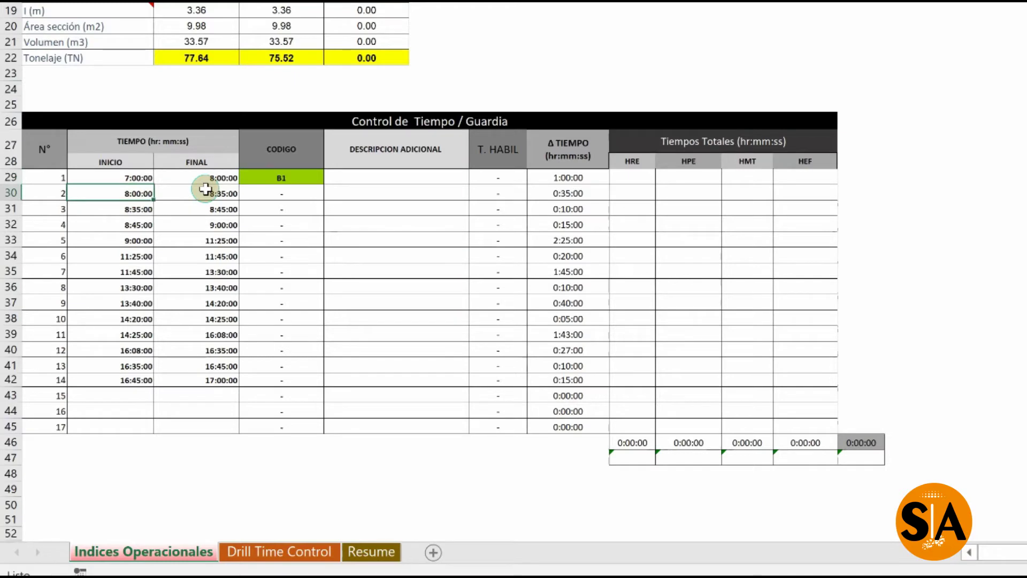
left_click(284, 194)
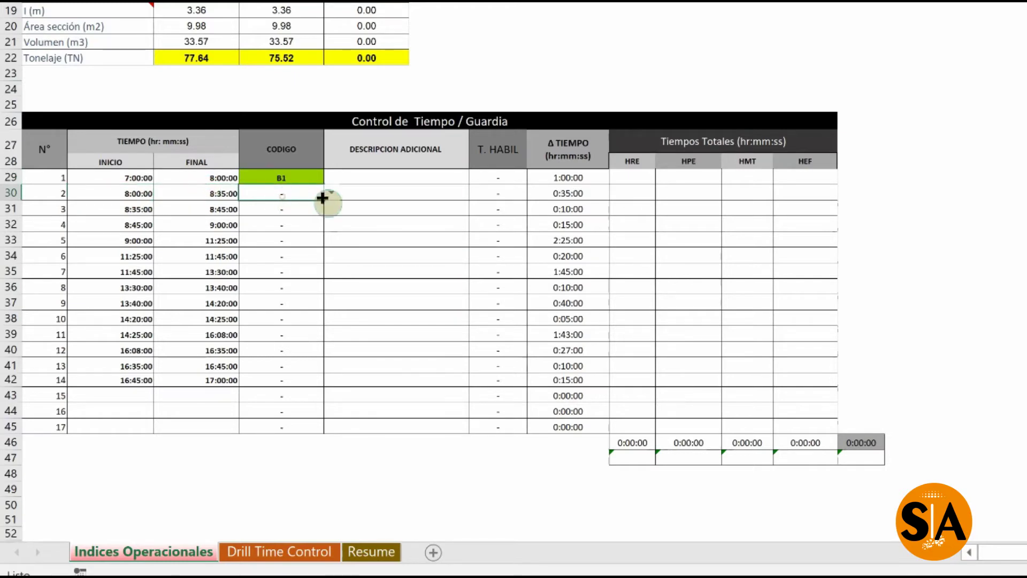
left_click(332, 194)
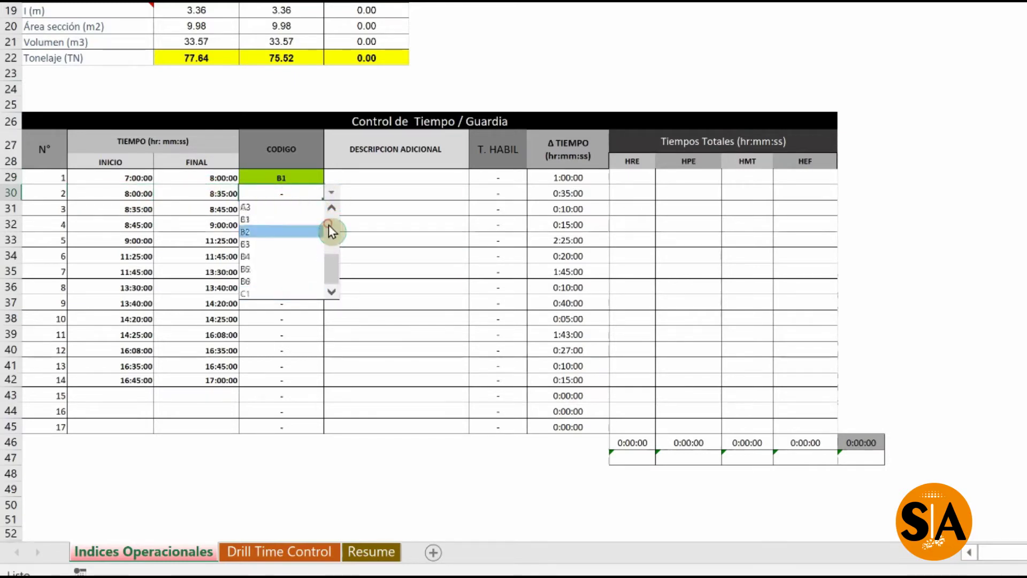
left_click(268, 257)
Step: Set the code of time entry 3, starting at 8:35:00, to B2
left_click(130, 212)
left_click(270, 209)
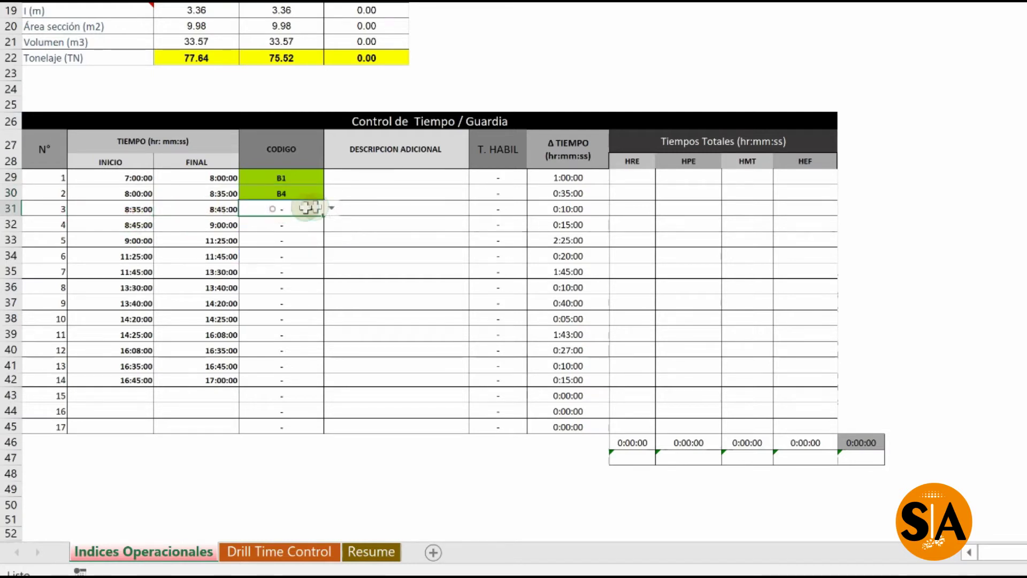
left_click(330, 209)
scroll(294, 249, "down", 3)
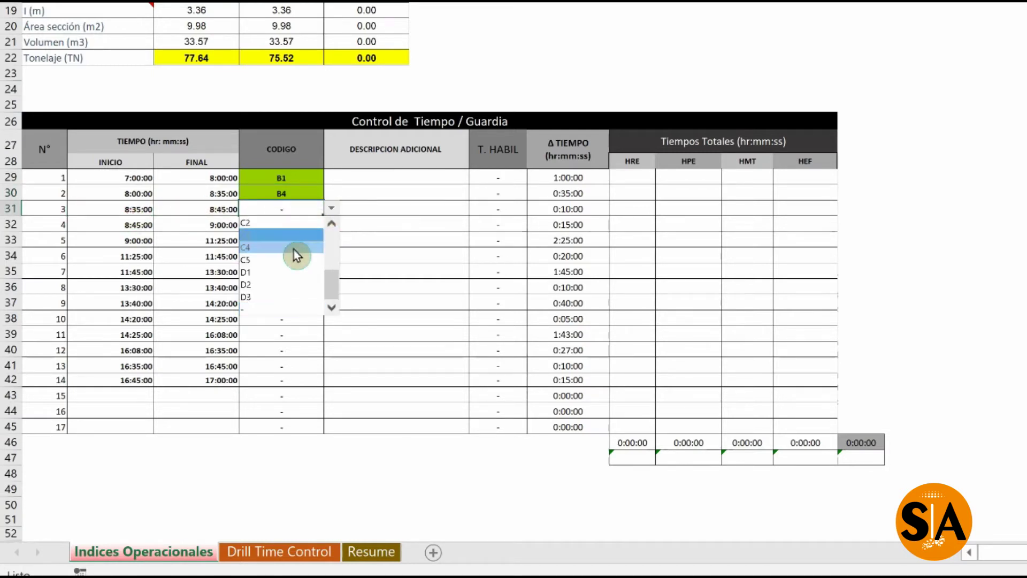
left_click(332, 236)
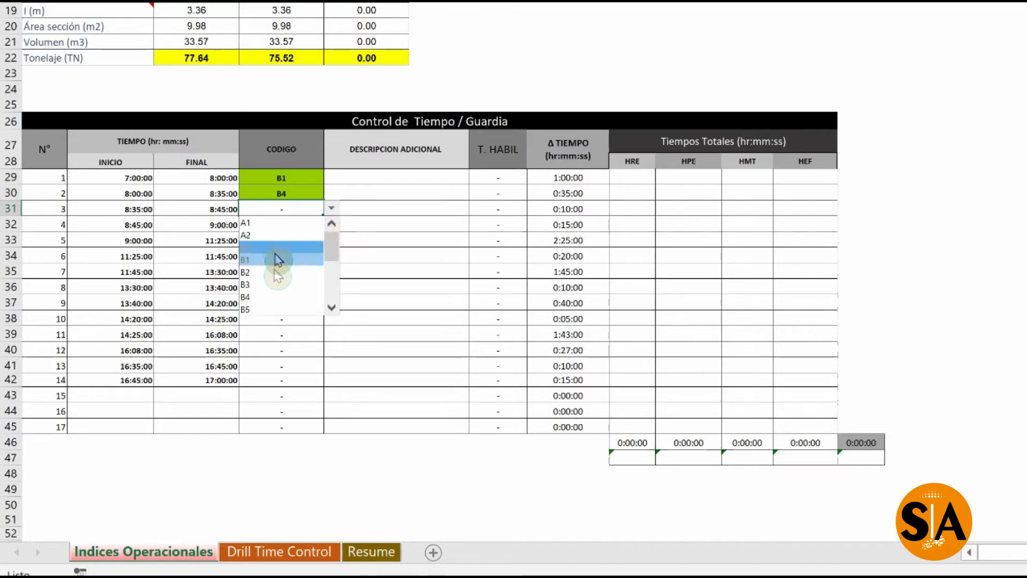
left_click(277, 273)
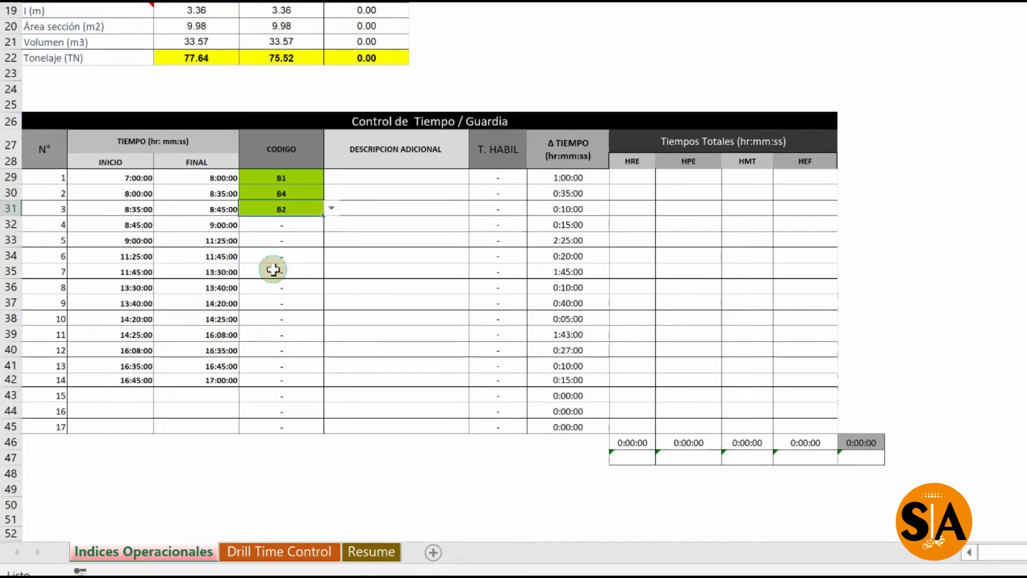
Step: Set the code of time entry 4, starting at 8:45:00, to D3
left_click(305, 225)
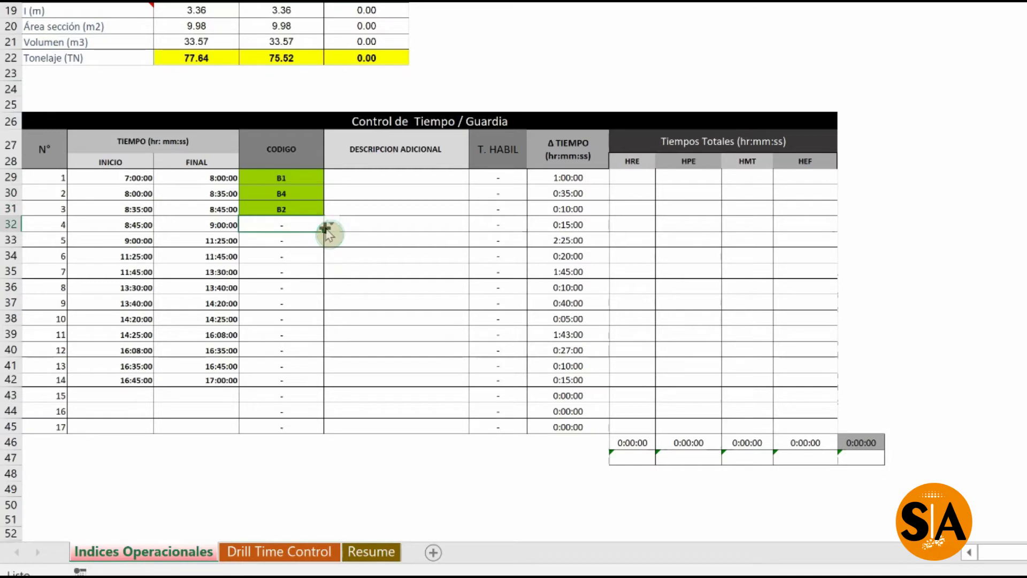
left_click(330, 224)
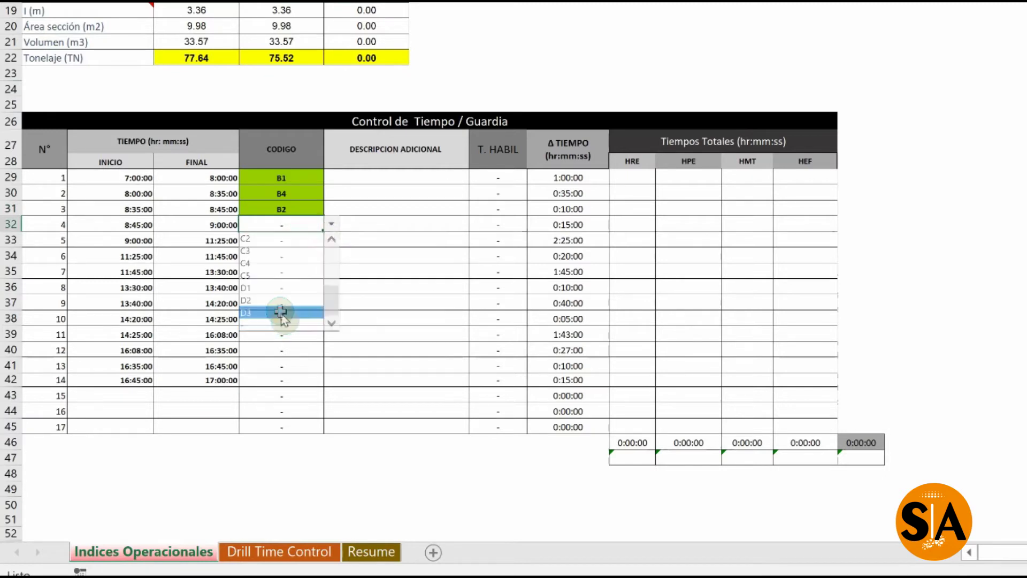
left_click(281, 312)
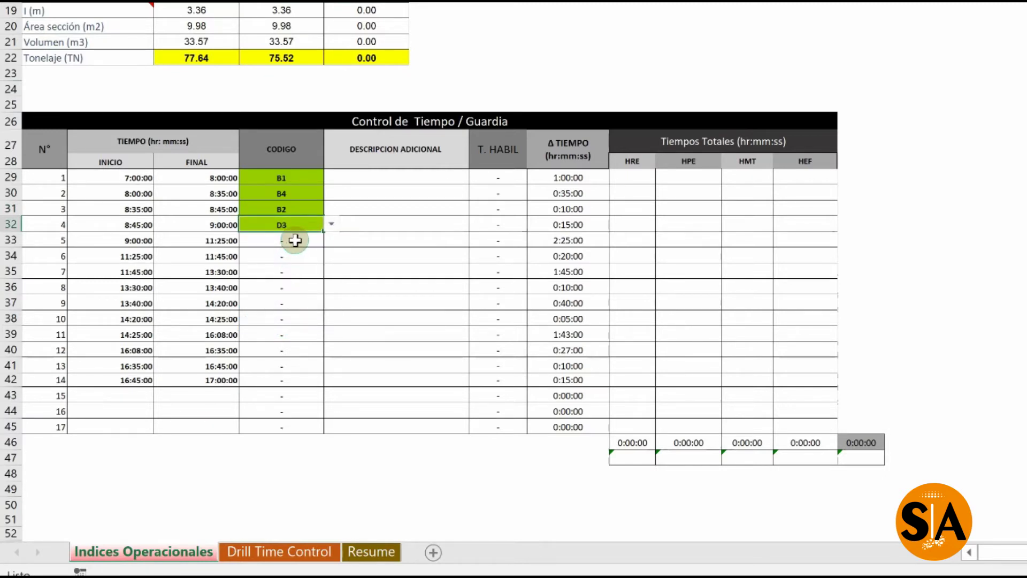
Step: Set the code of time entry 5 to C5 and the code of time entry 9 to C3
left_click(295, 240)
left_click(332, 239)
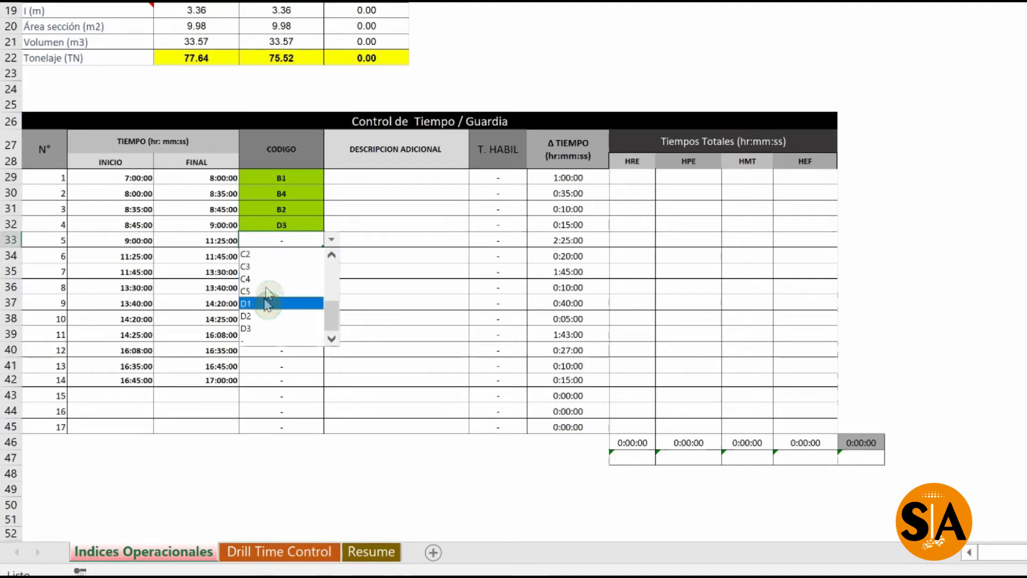
left_click(268, 292)
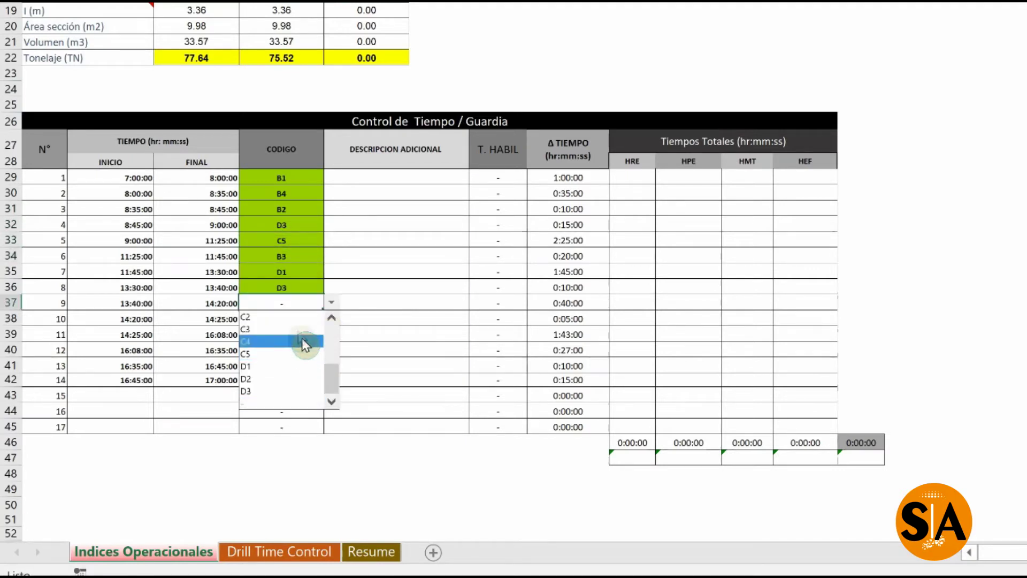
left_click(300, 329)
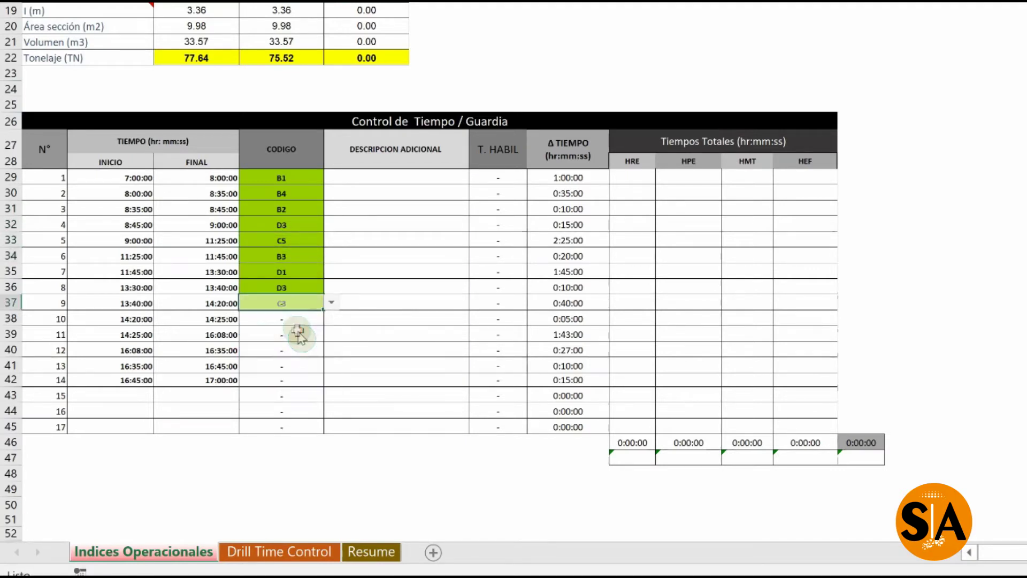
left_click(298, 323)
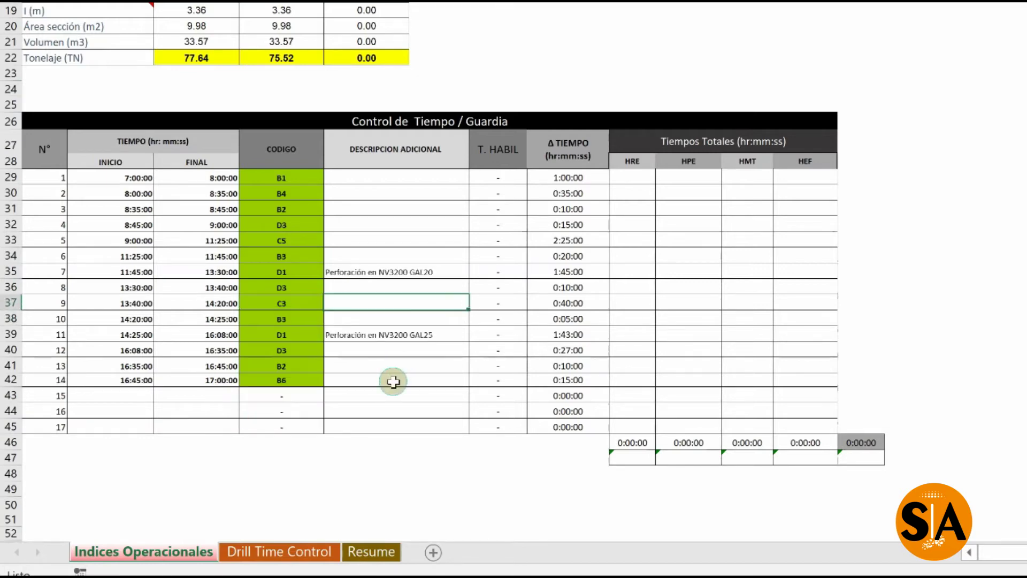
Step: Set the T. HABIL category of time entry 1, starting at 7:00:00, to HPE
left_click(393, 380)
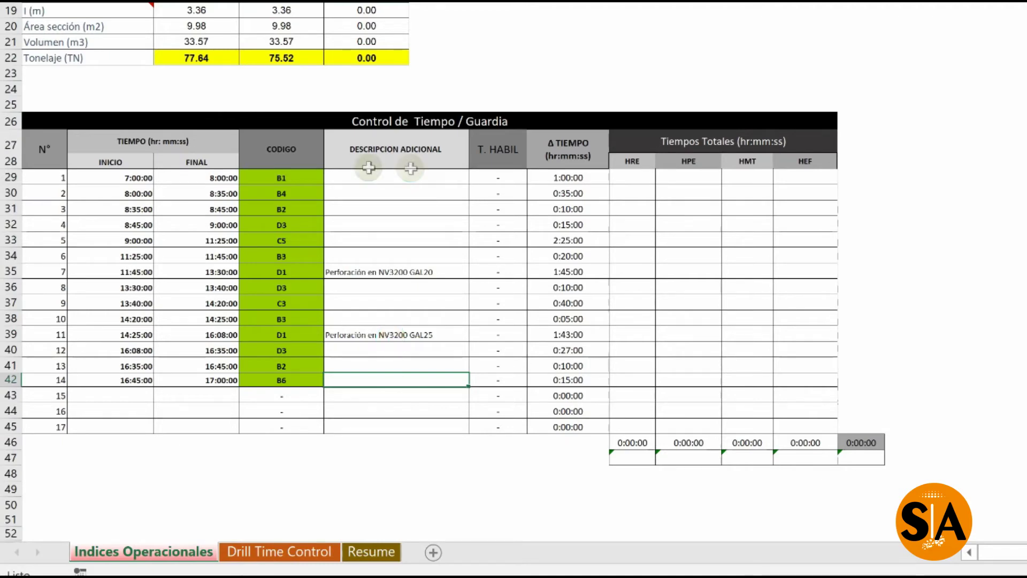
left_click(487, 174)
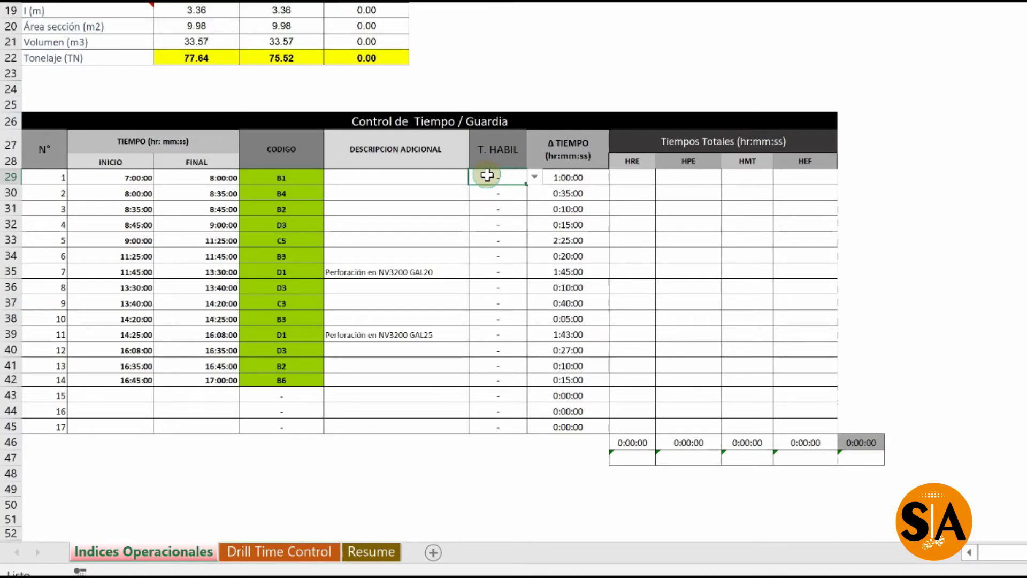
left_click(535, 177)
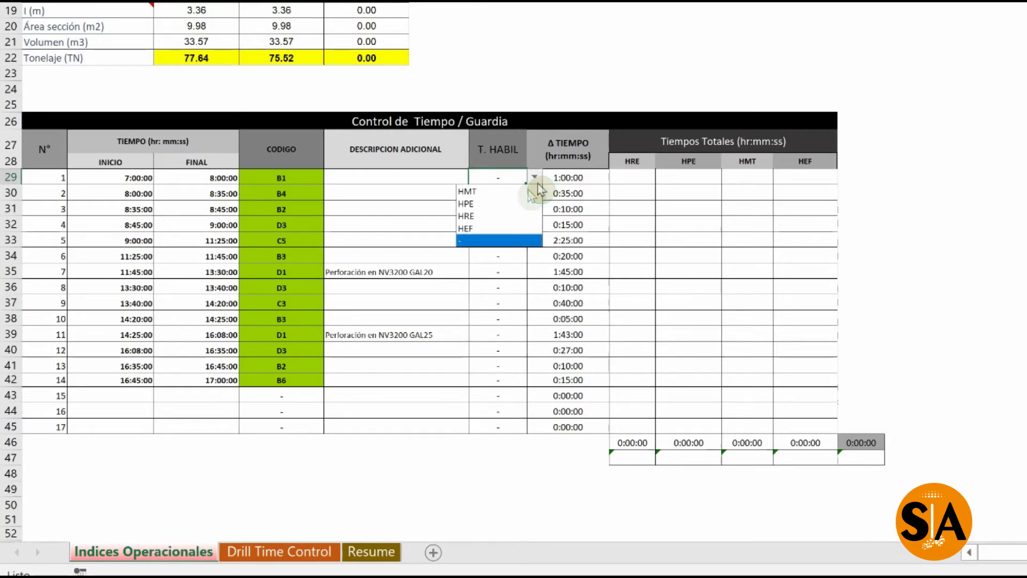
left_click(486, 203)
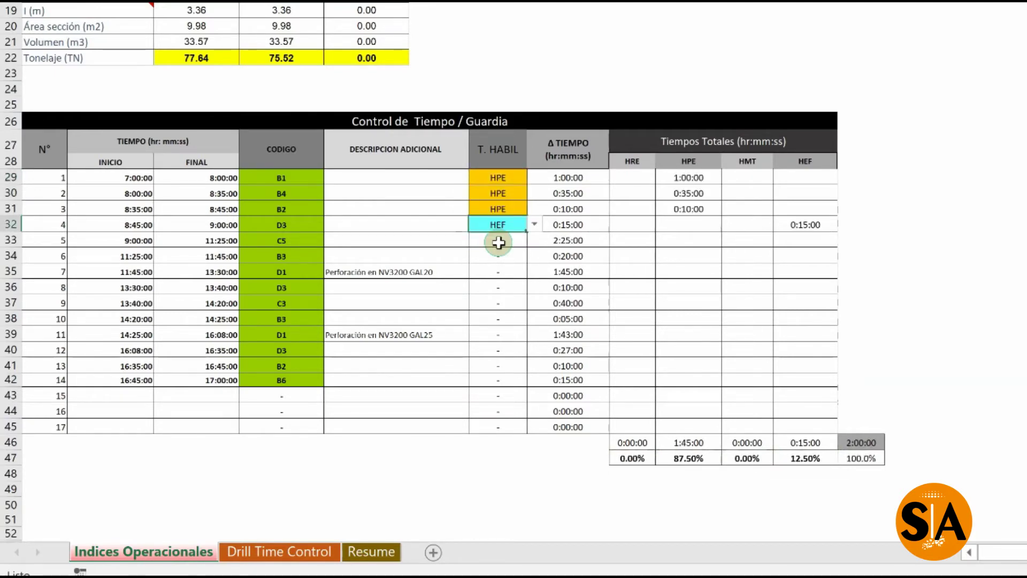
Step: Set the T. HABIL category of time entry 5 to HRE and that of time entry 11 to HEF
left_click(498, 242)
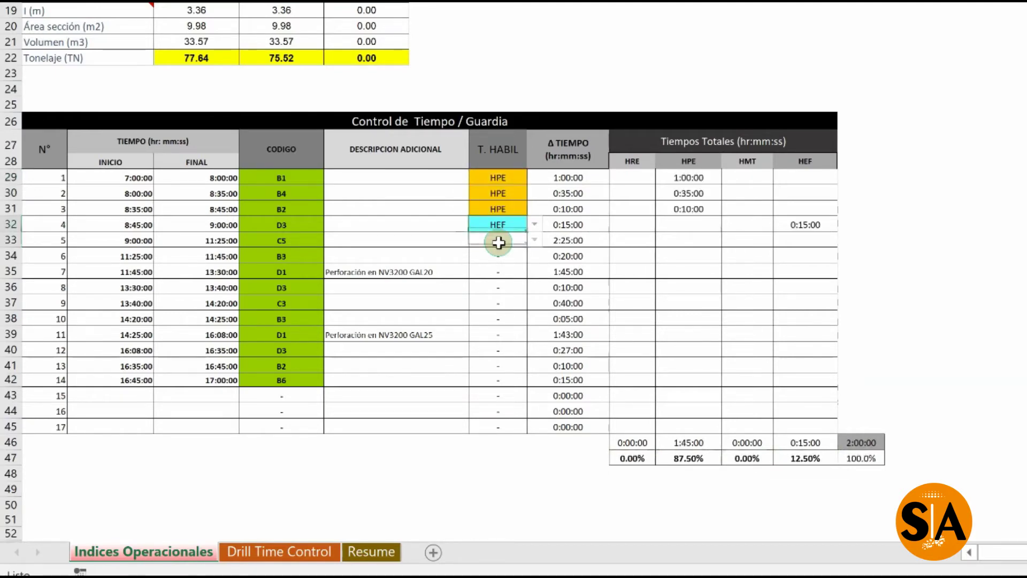
left_click(534, 240)
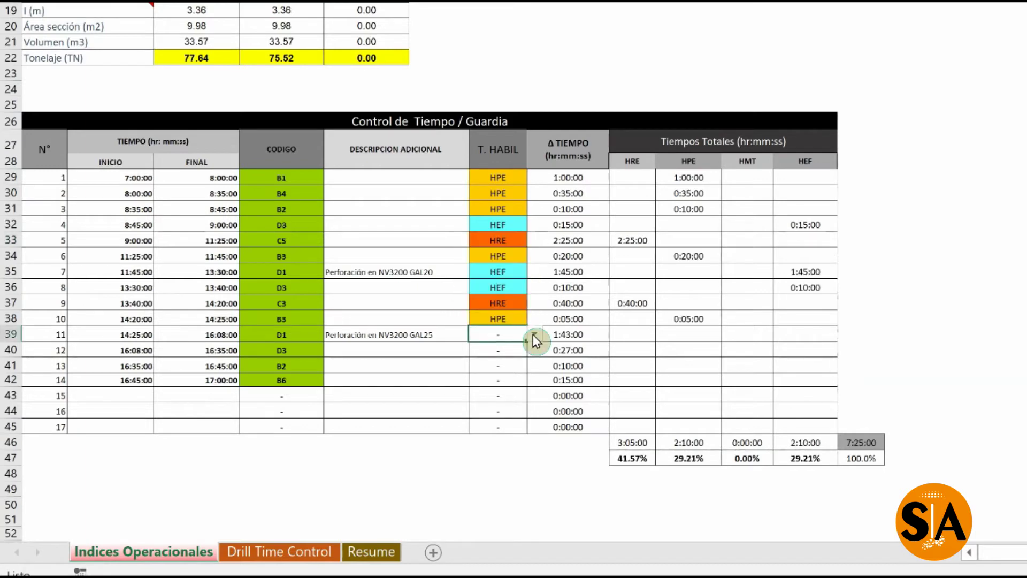
left_click(533, 335)
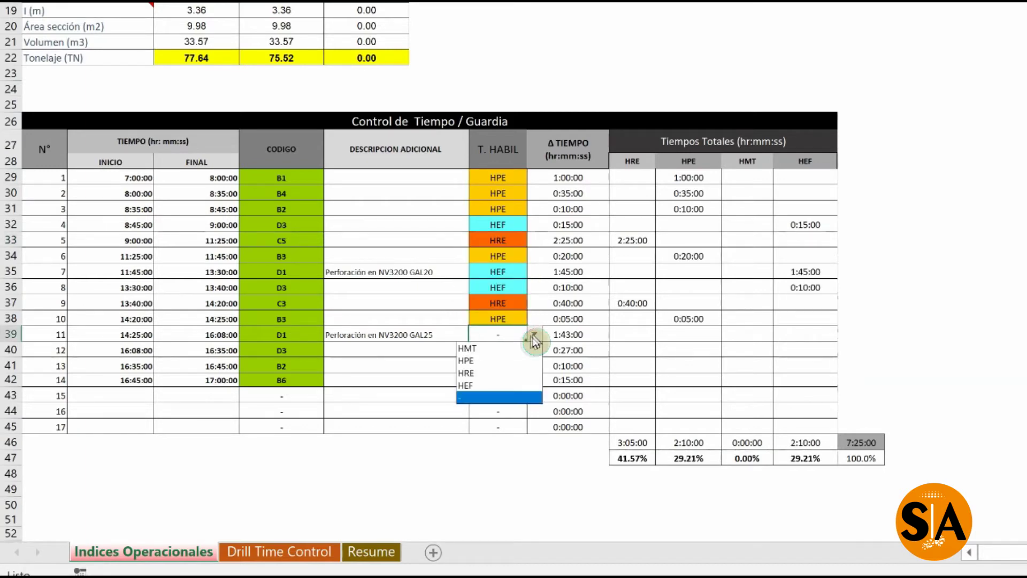
left_click(492, 386)
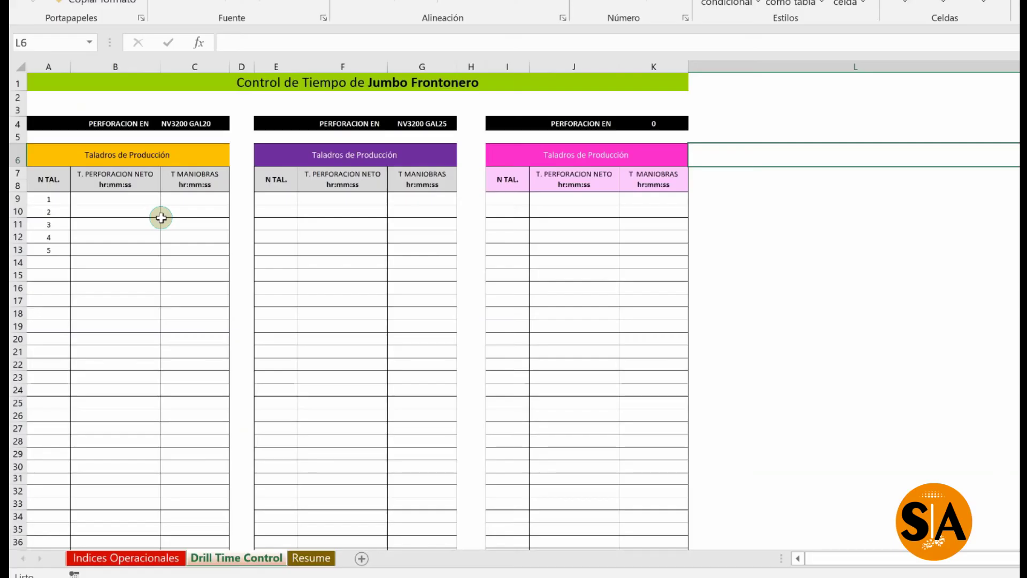
Step: In the Drill Time Control production table for NV3200 GAL20, enter drilling and manoeuvre times 103 and 29 for hole 1, 102 and 33 for hole 2
left_click(81, 94)
left_click(52, 100)
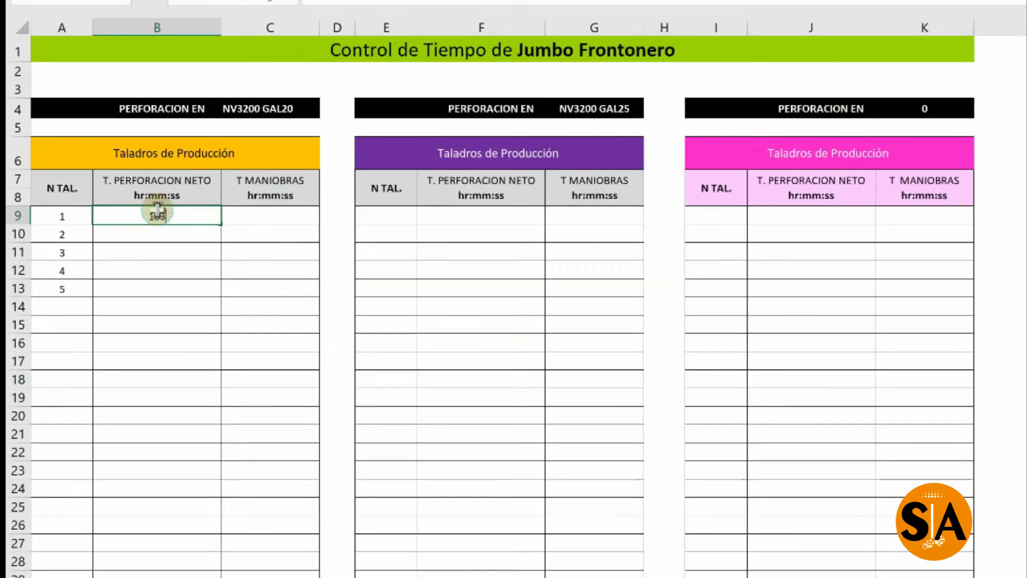
key("Tab")
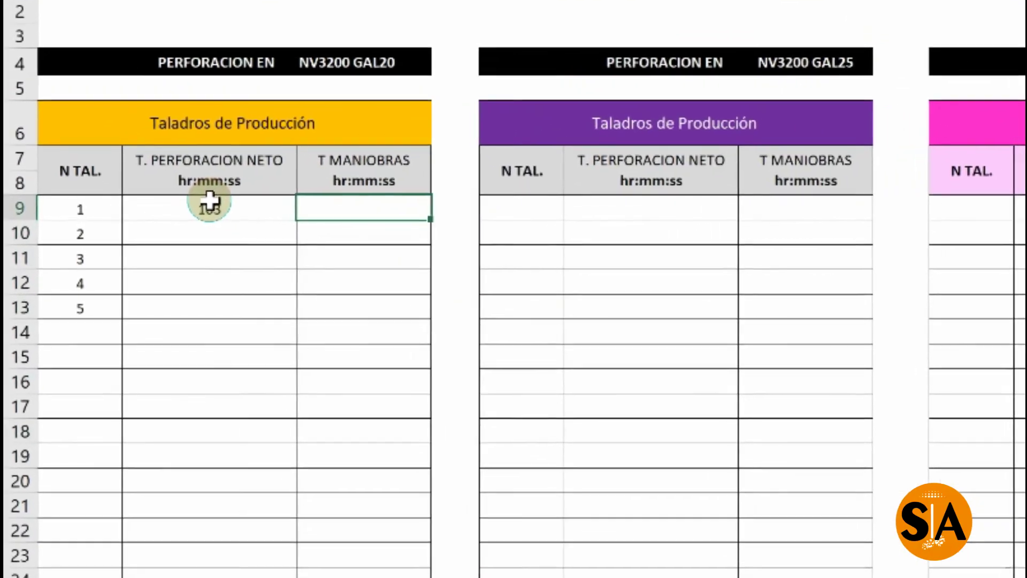
type("29")
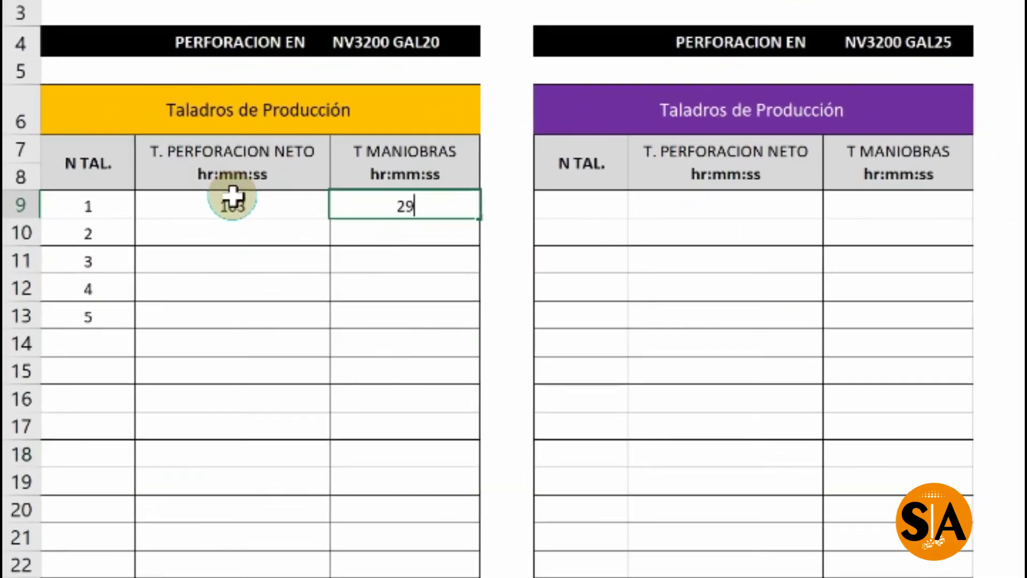
key("Return")
type("102")
key("Tab")
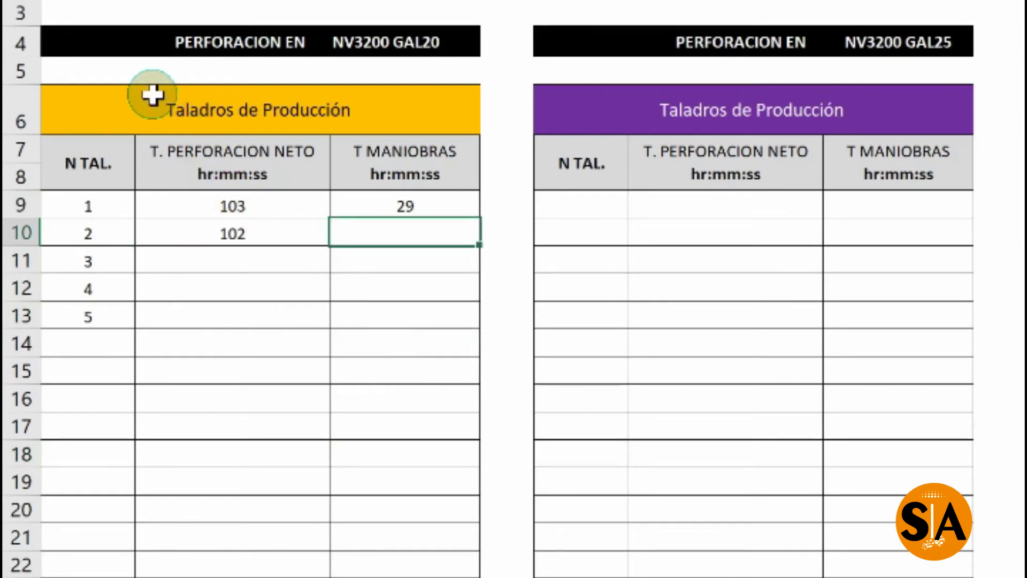
type("33")
key("Return")
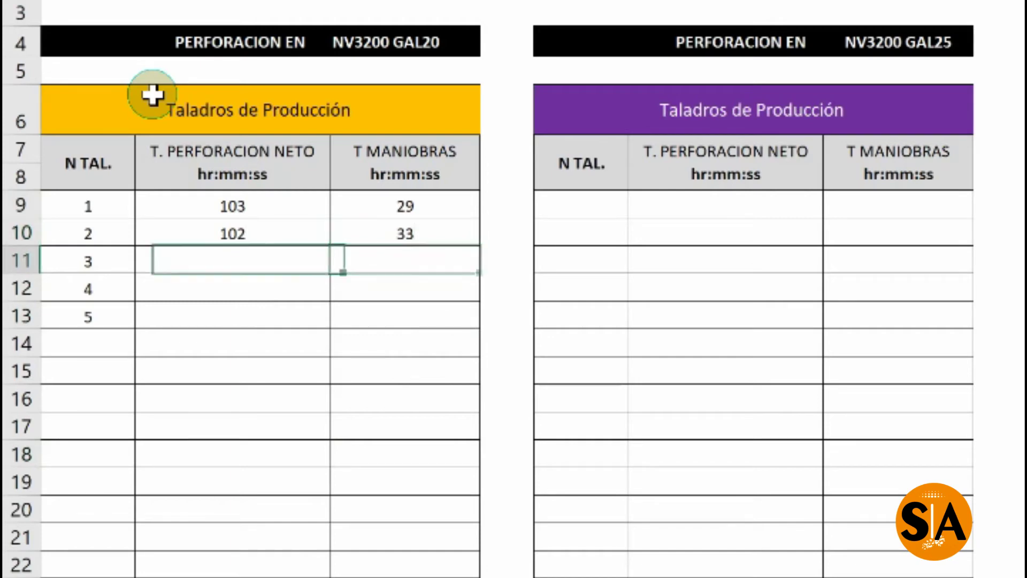
Step: Enter net drilling and manoeuvre times of 143 and 38 for production hole 3 and 75 and 40 for hole 4
type("143")
key("Tab")
type("38")
key("Return")
key("Left")
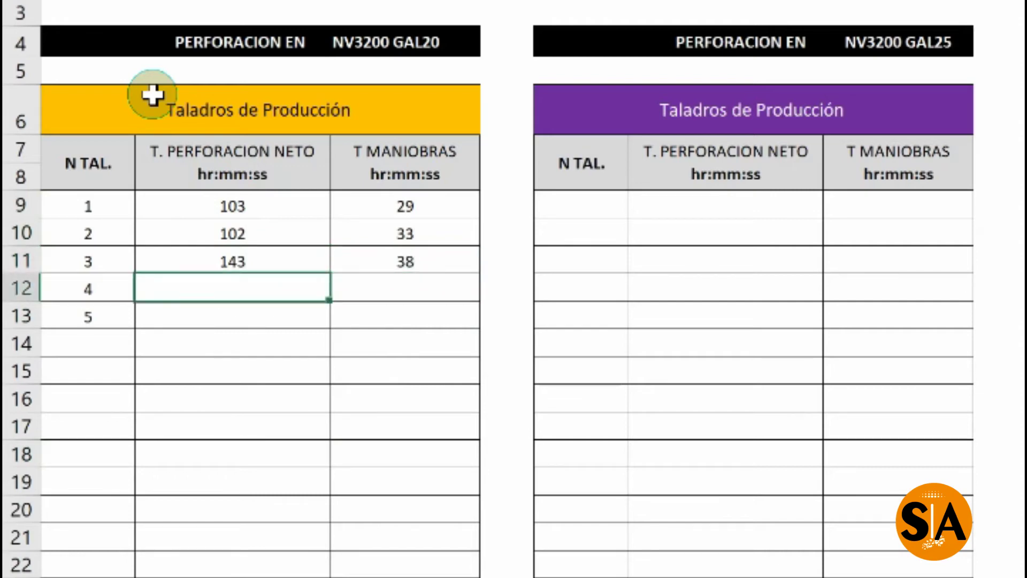
type("75")
key("Tab")
type("40")
key("Return")
key("Left")
Step: Enter a net drilling time of 142 and a manoeuvre time of 43 for production hole 5
type("142")
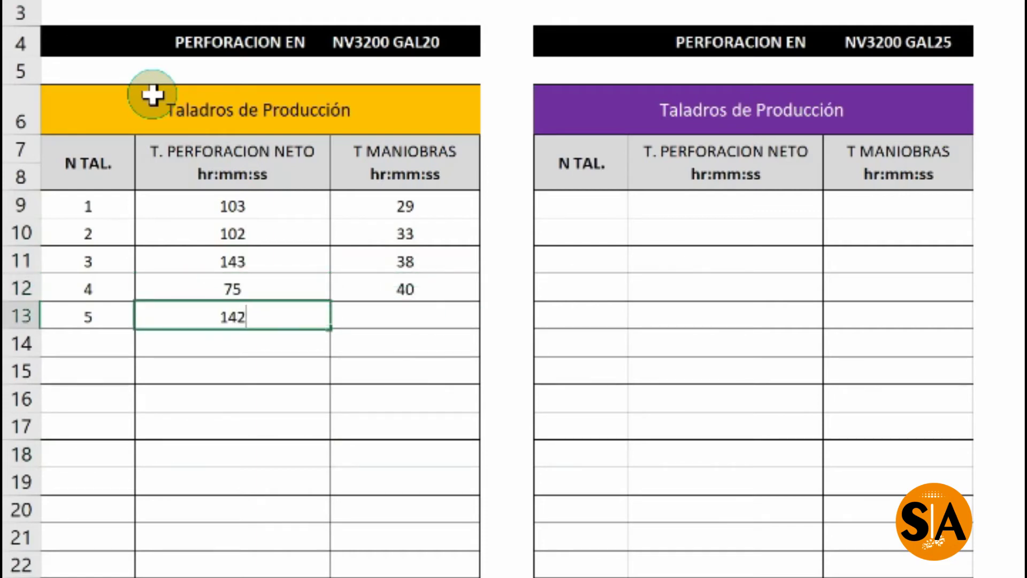
key("Tab")
type("43")
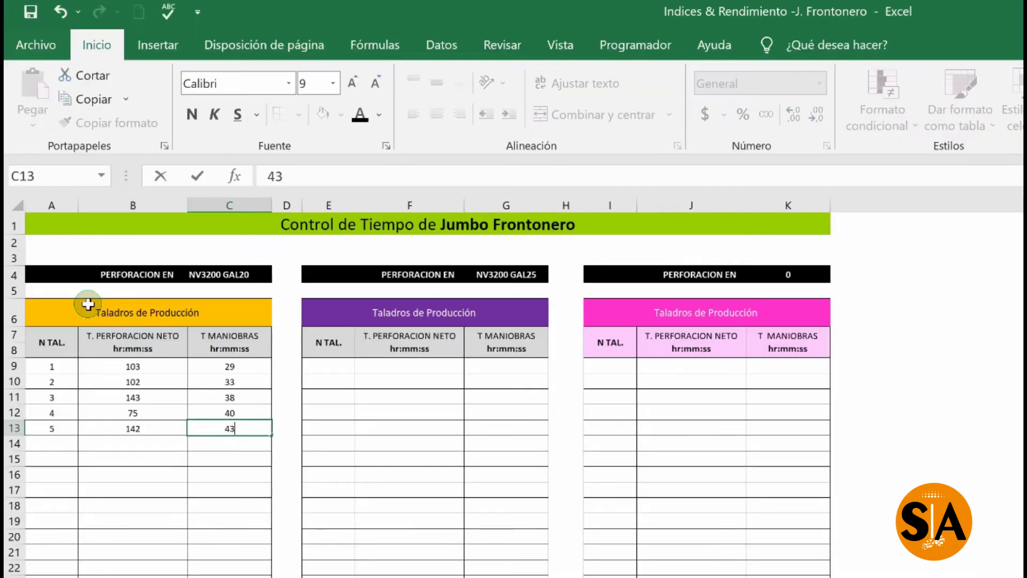
key("Tab")
key("Return")
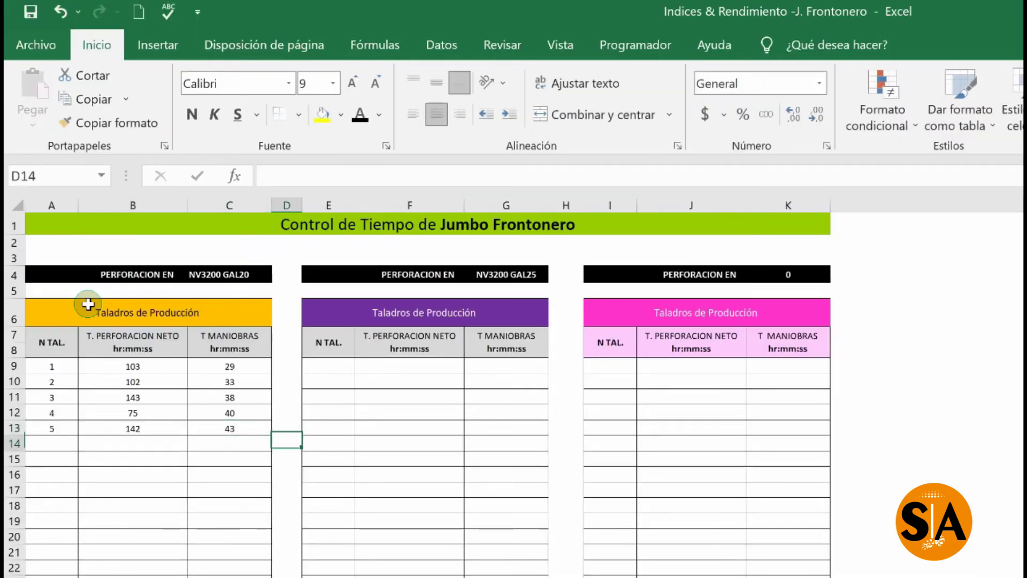
key("Left")
key("Left")
Step: Run the decimalAHora macro on the drilling and manoeuvre times of production holes 1 to 5 (B9:C13)
left_click_drag(108, 364, 233, 420)
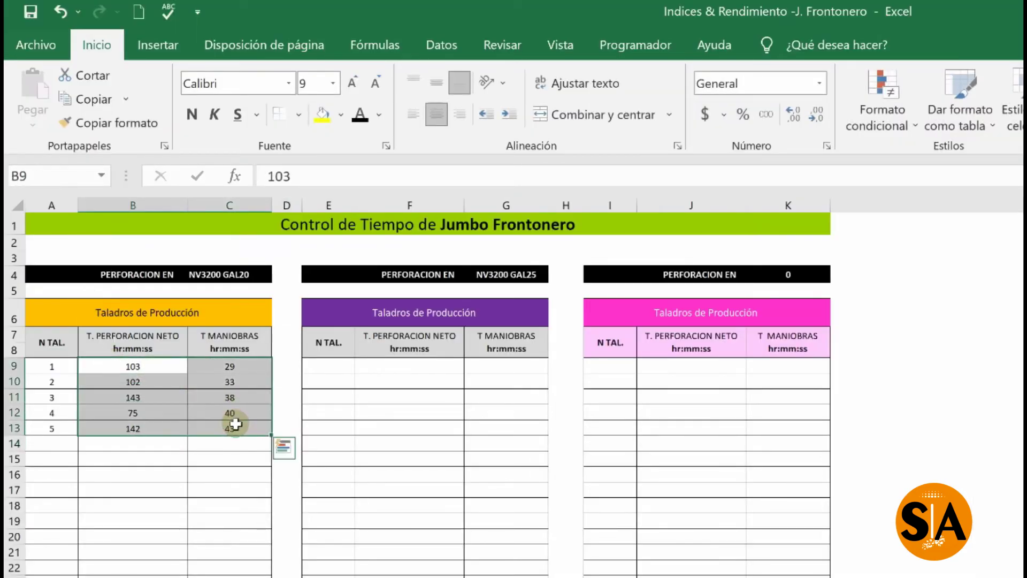
left_click(615, 49)
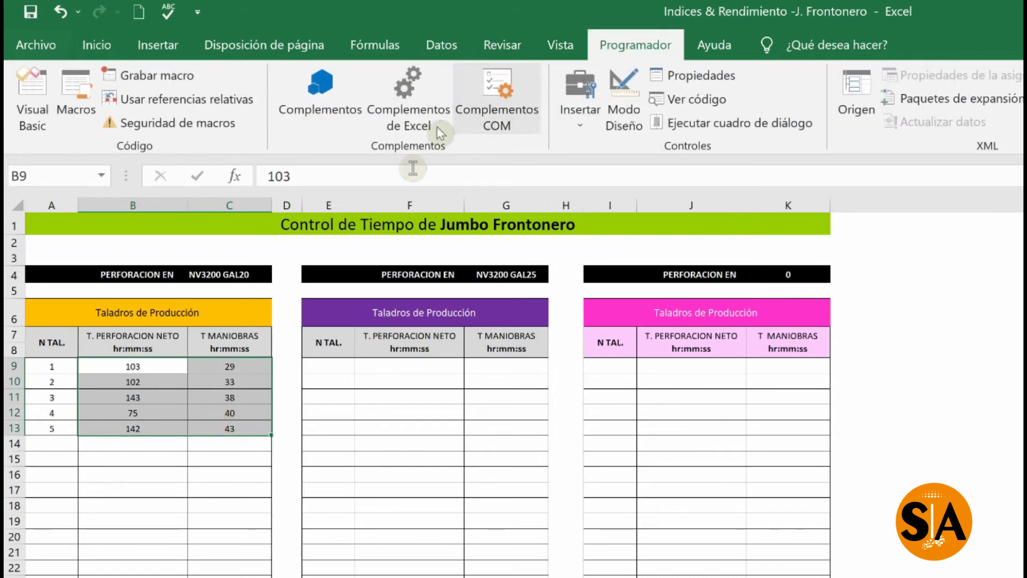
left_click(74, 107)
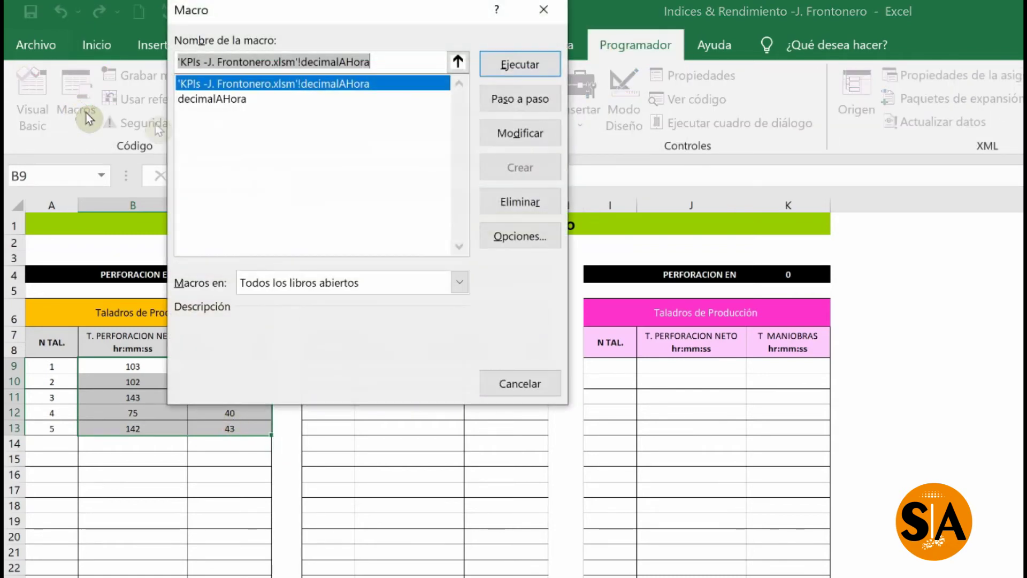
left_click(265, 99)
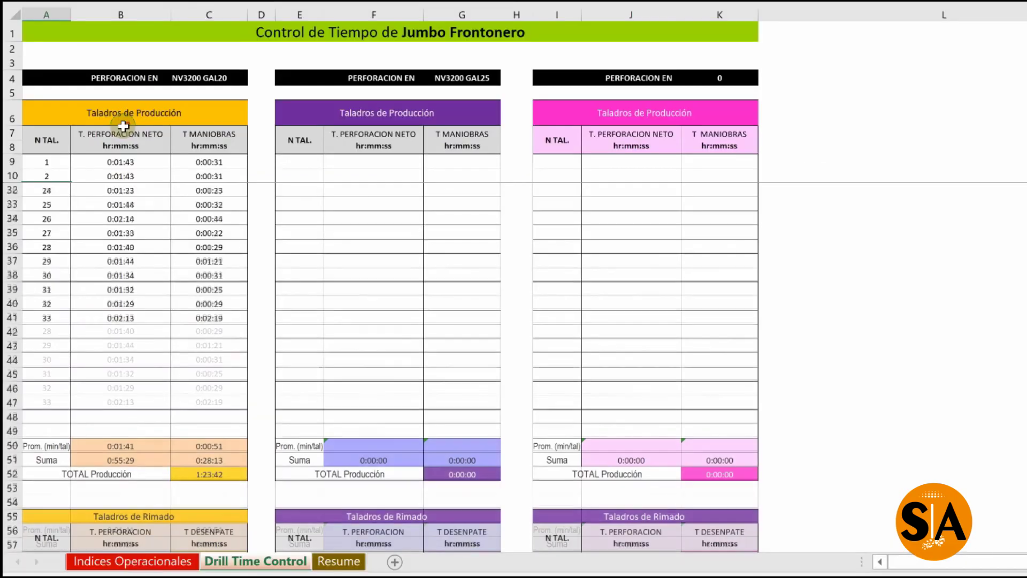
Step: Examine the averages, sums and production total of drilling and manoeuvre times for NV3200 GAL20
scroll(123, 126, "down", 2)
scroll(123, 126, "down", 2)
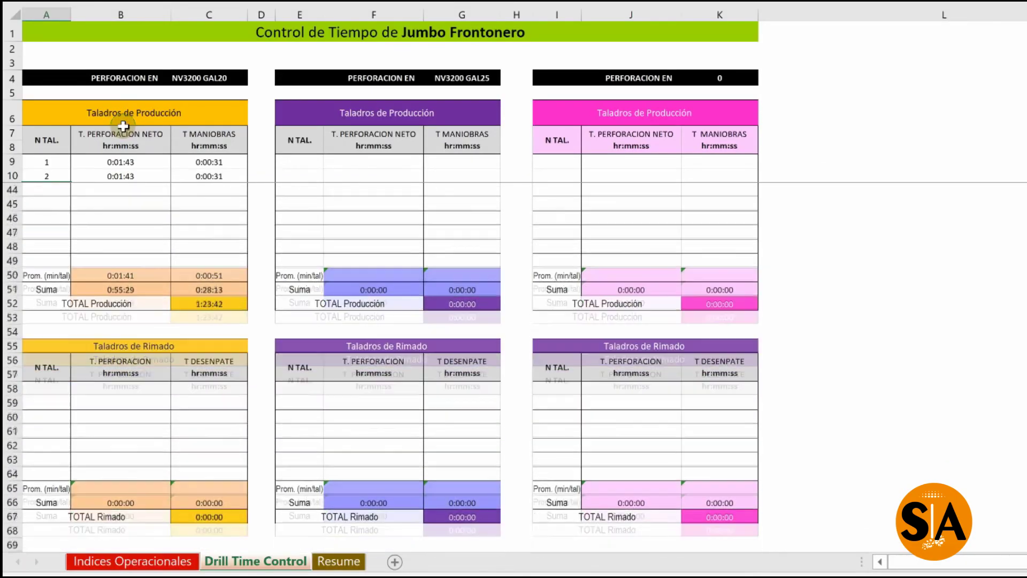
left_click(120, 319)
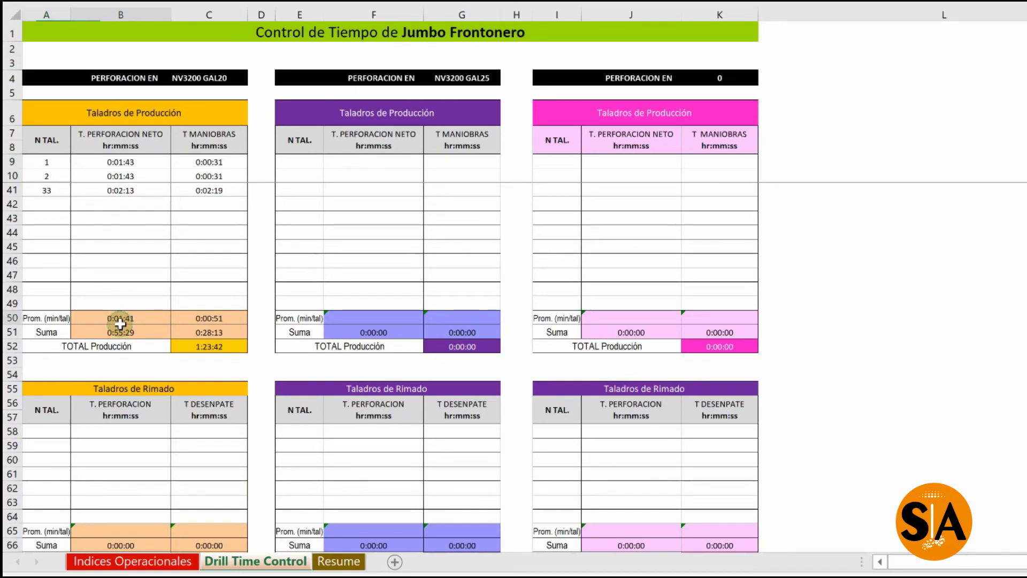
left_click(182, 317)
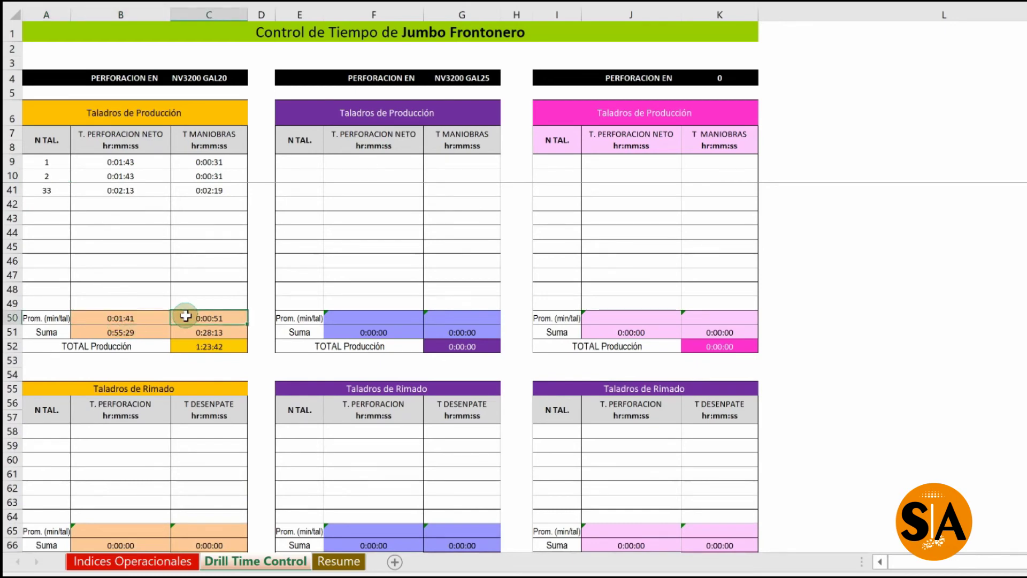
left_click(136, 332)
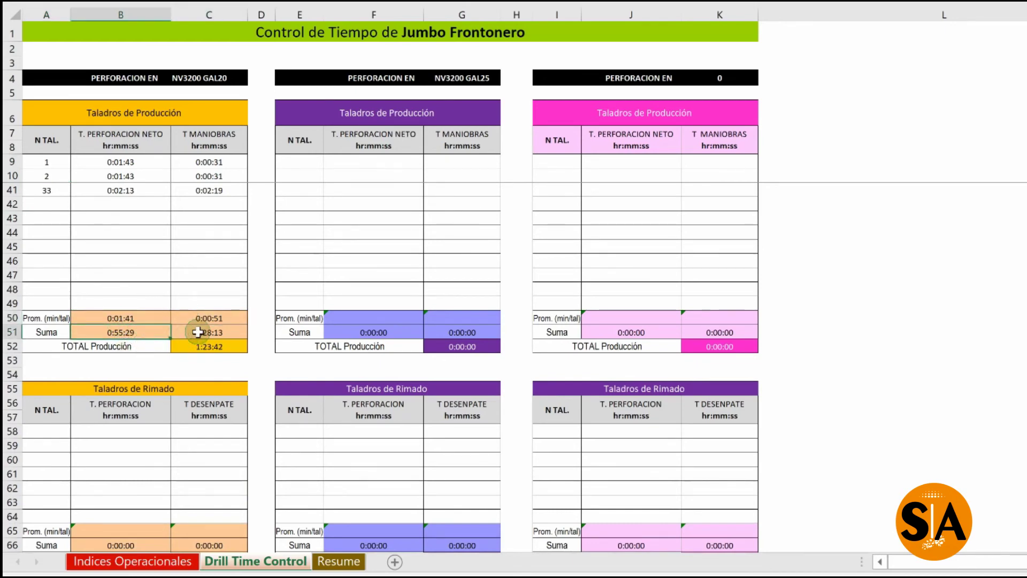
left_click(198, 332)
left_click(197, 346)
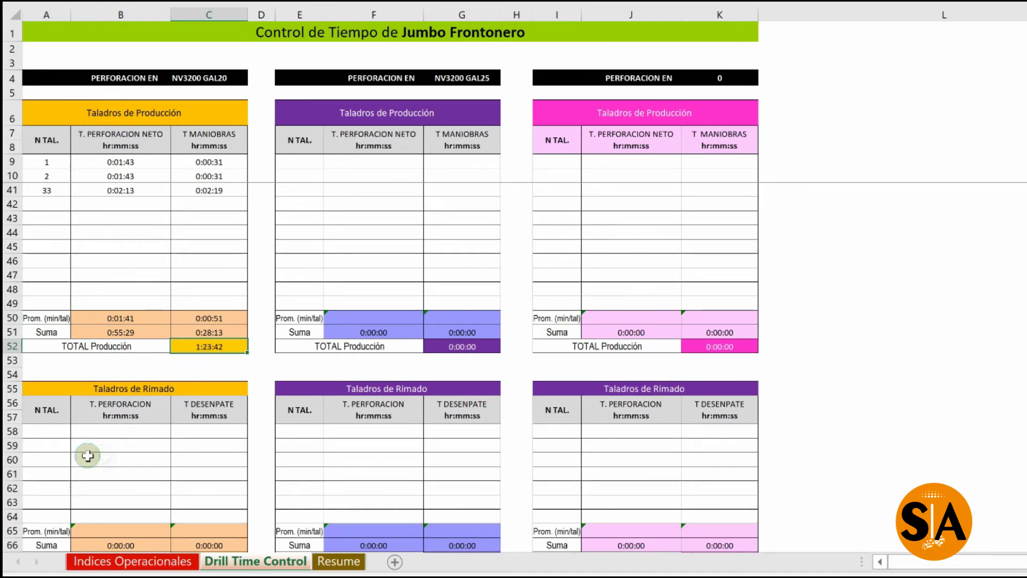
Step: Paste the drilling and DESENPATE times of reaming holes 1 to 4 into the NV3200 GAL20 Taladros de Rimado table and check its total
left_click(54, 434)
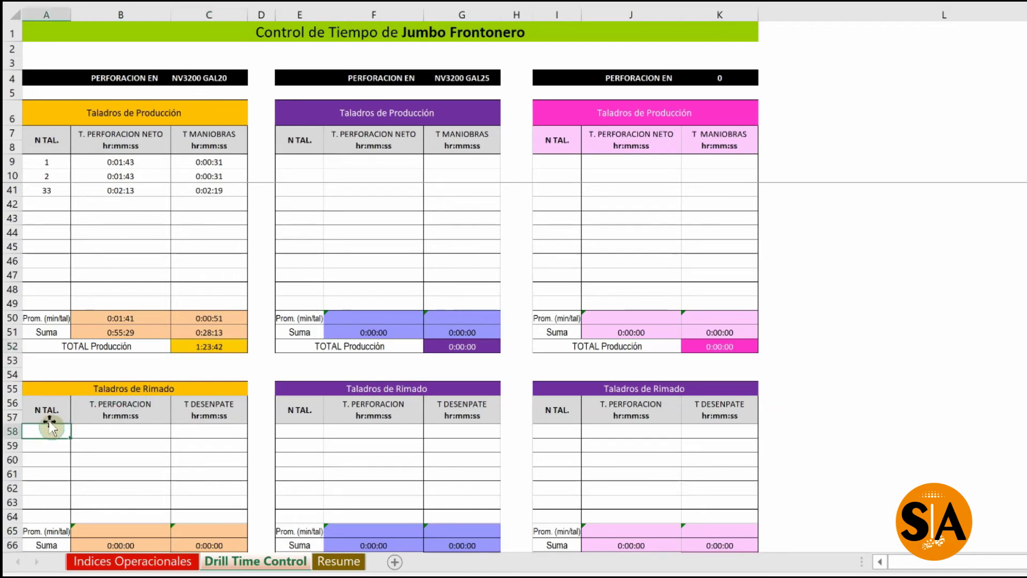
key("Return")
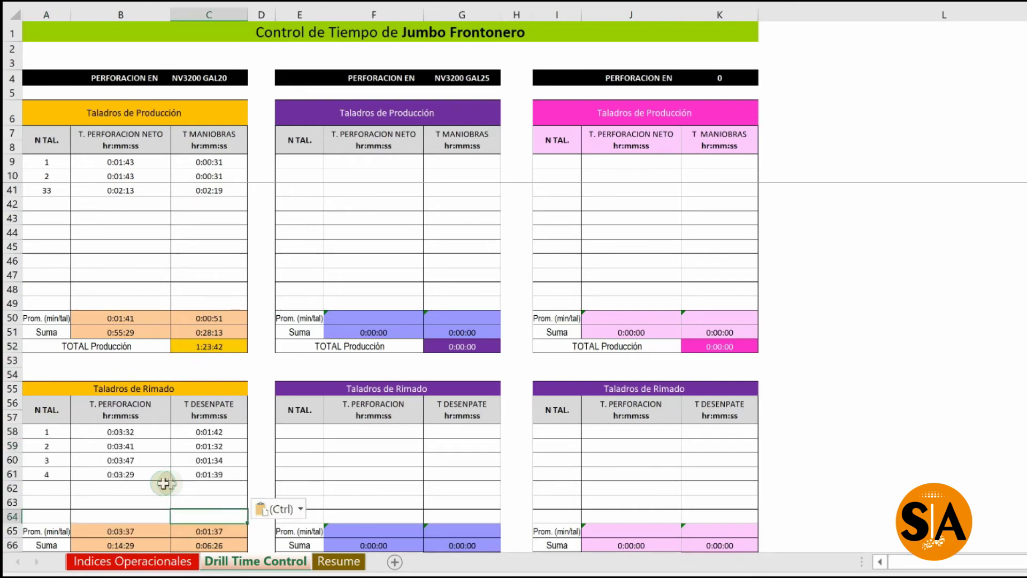
scroll(163, 485, "down", 2)
scroll(161, 485, "up", 1)
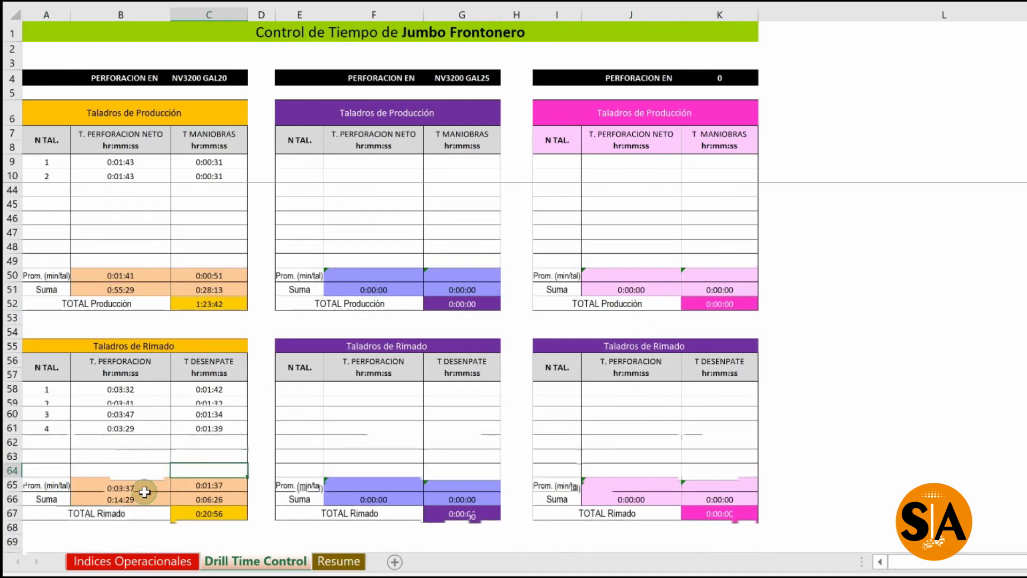
left_click(201, 511)
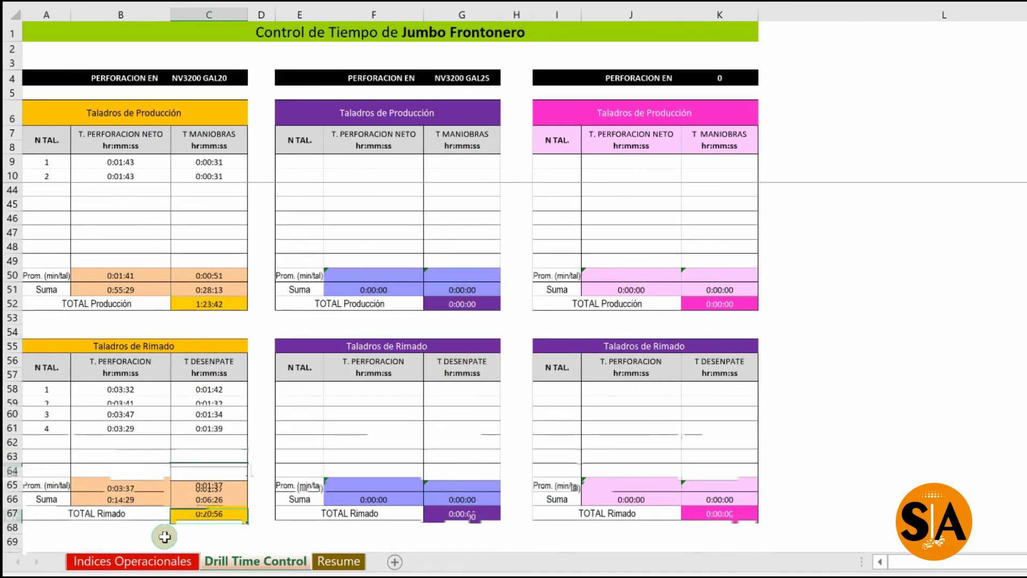
left_click(166, 532)
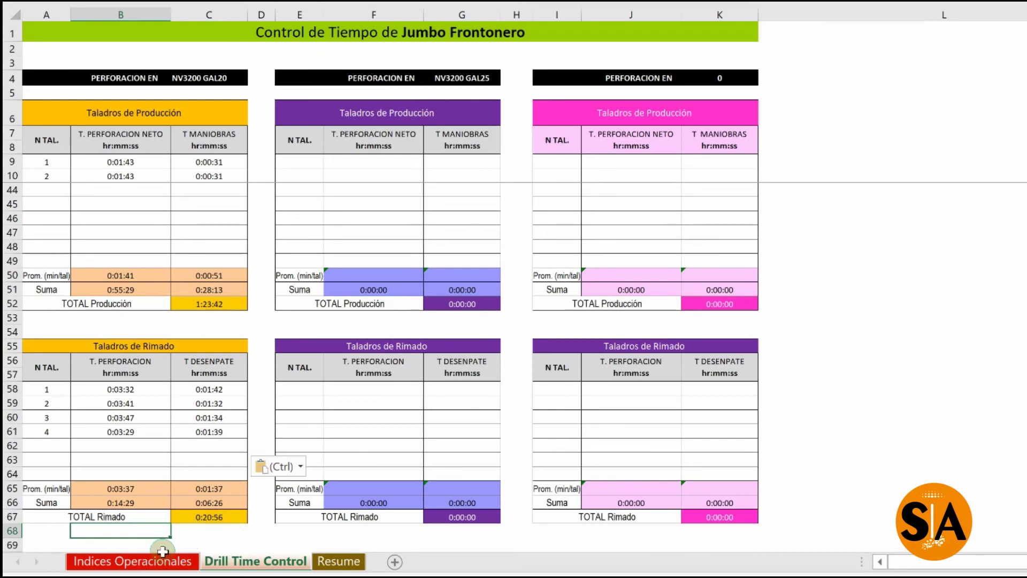
left_click(42, 173)
type("2")
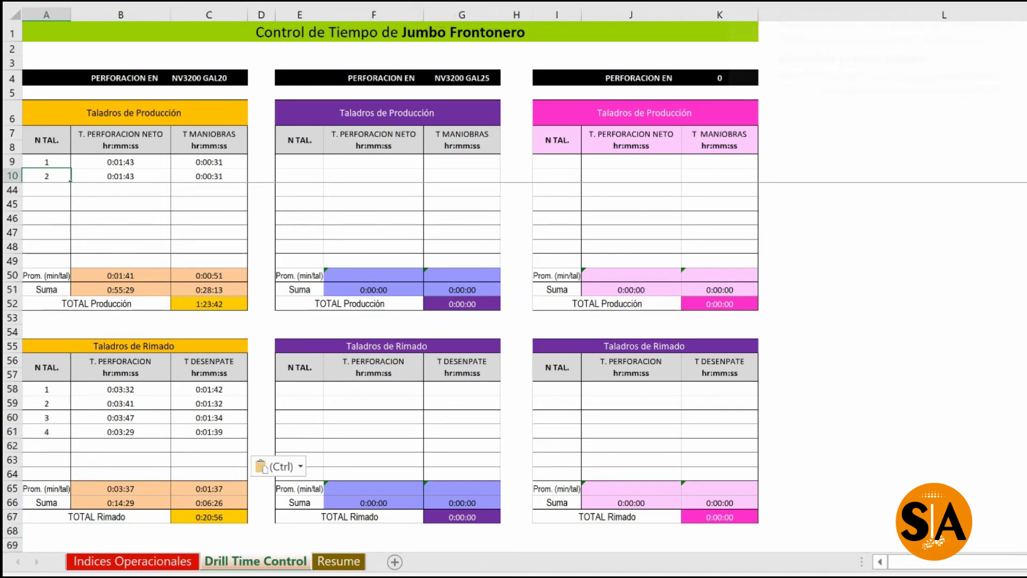
left_click(751, 2)
left_click(802, 2)
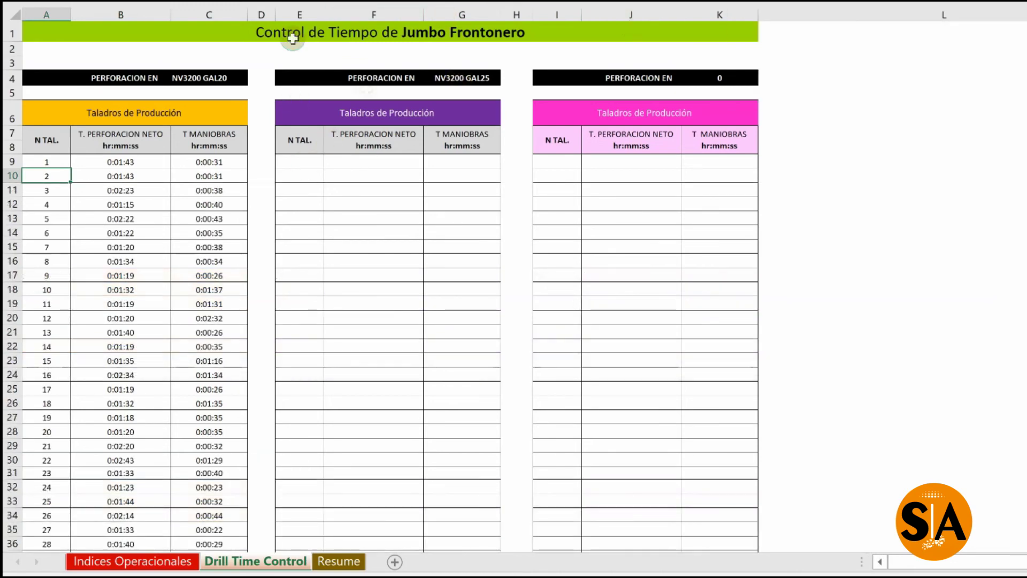
Step: Fill the NV3200 GAL25 tables with the times of production holes 1 to 33 and reaming holes 1 to 4
left_click(412, 78)
left_click(466, 76)
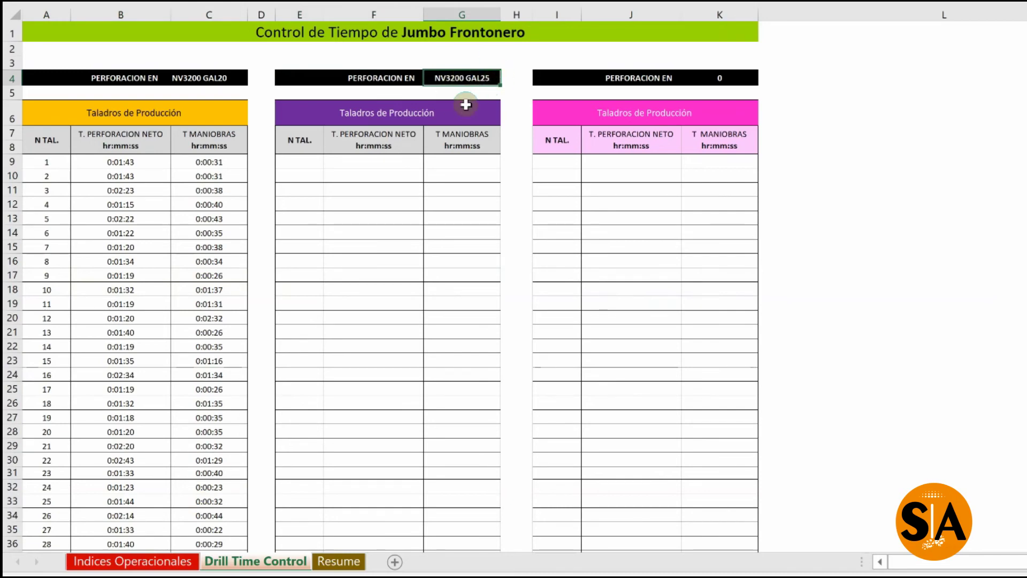
left_click(298, 161)
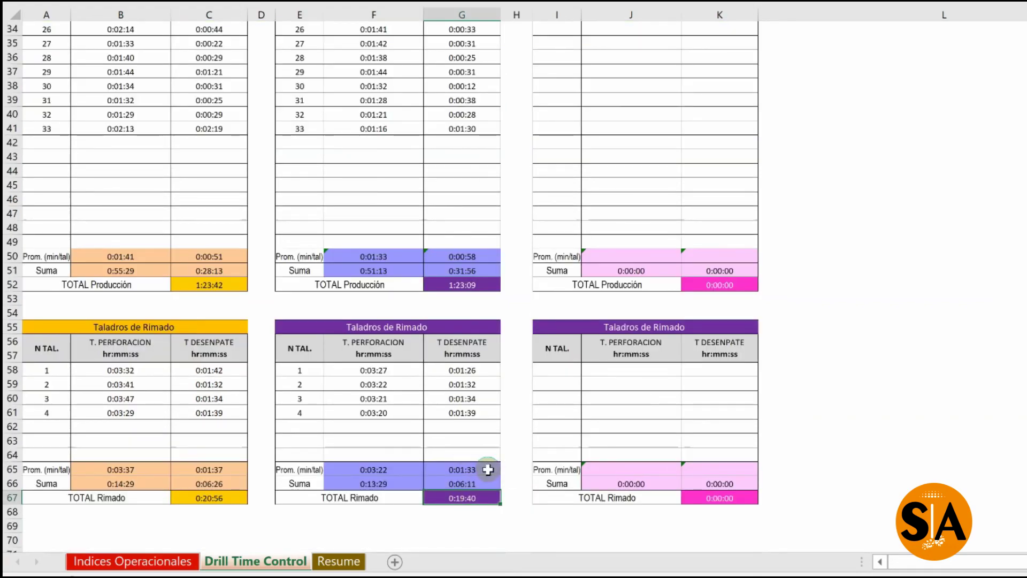
Step: Examine the column headings of the Taladros de Perforación / Seccion summary table, from section and total drilling time to production and reaming yield
scroll(487, 469, "up", 11)
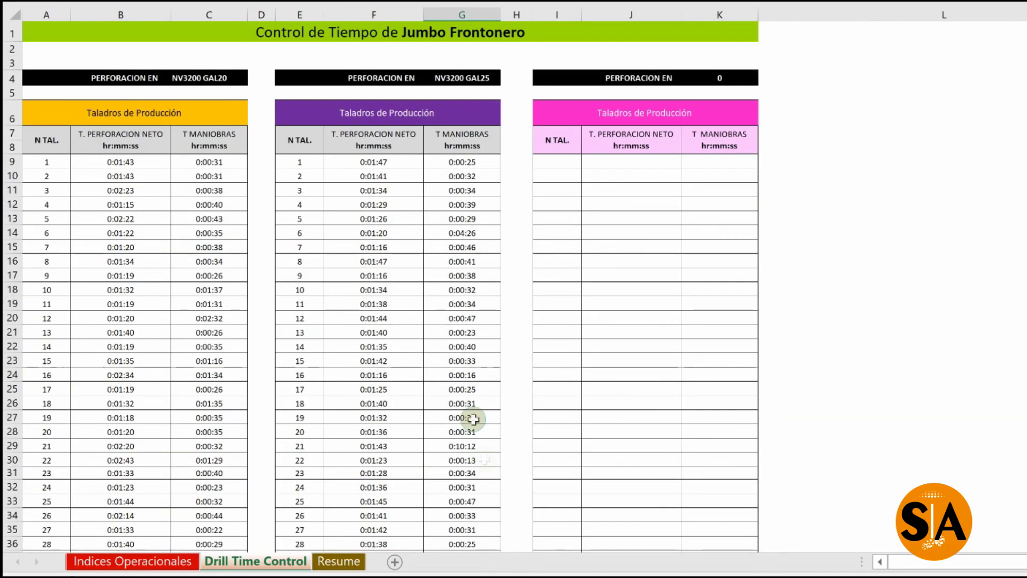
left_click_drag(995, 562, 1025, 561)
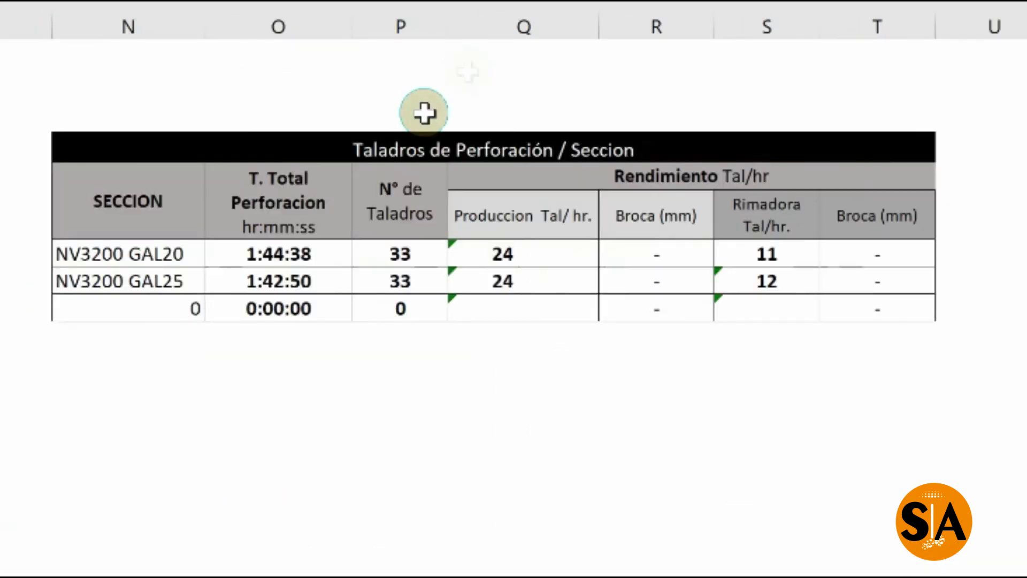
left_click(416, 142)
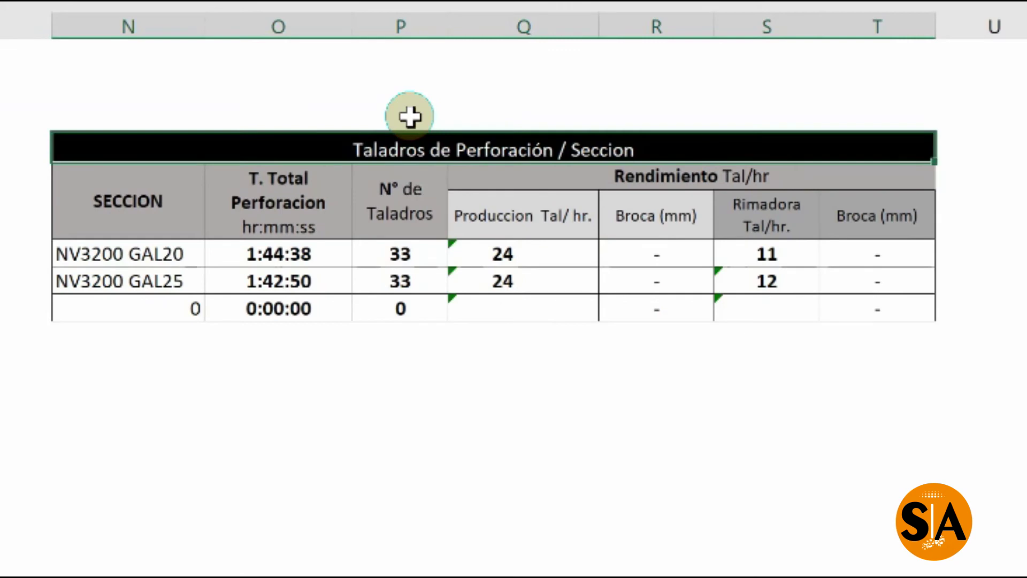
left_click(126, 222)
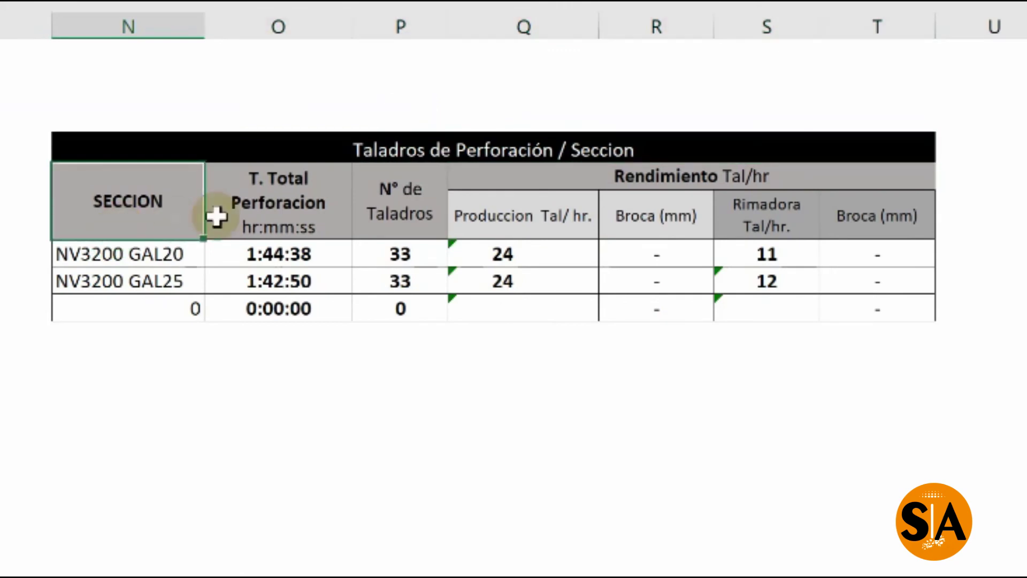
left_click(238, 218)
left_click(387, 211)
left_click(515, 182)
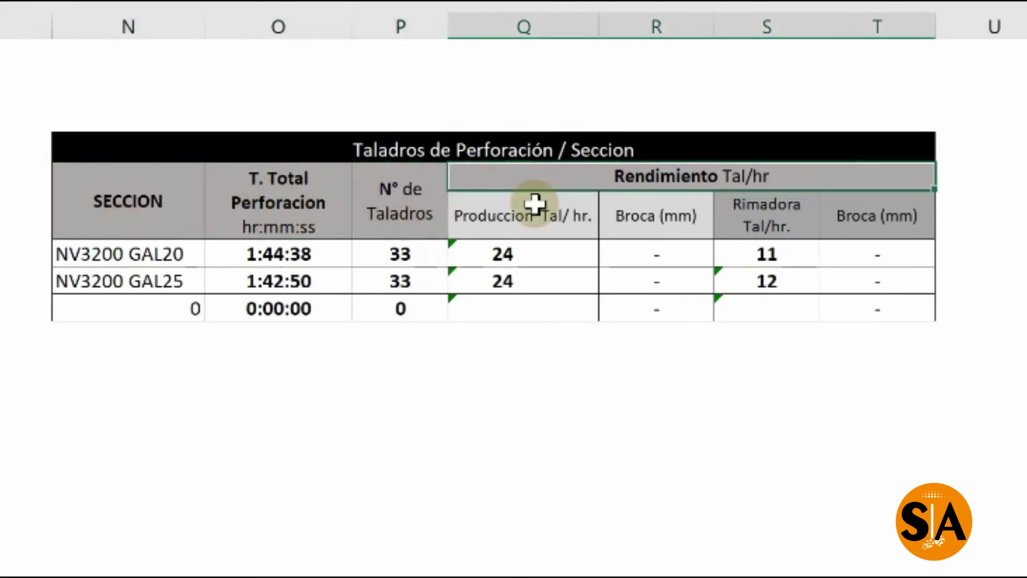
left_click(563, 222)
left_click(769, 218)
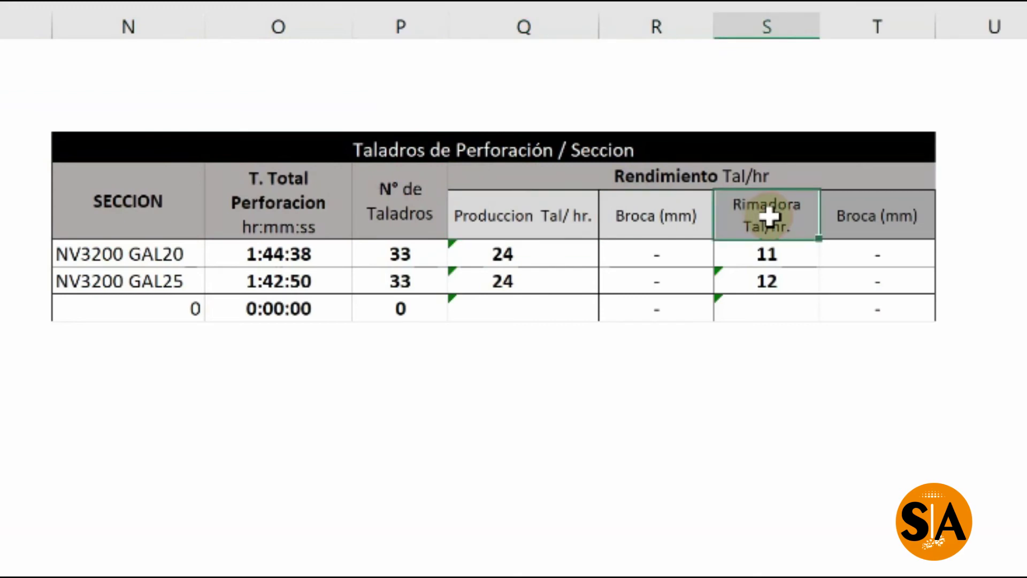
Step: Review the total drilling time and the production and reaming holes per hour for sections NV3200 GAL20 and NV3200 GAL25
left_click(155, 260)
left_click(278, 256)
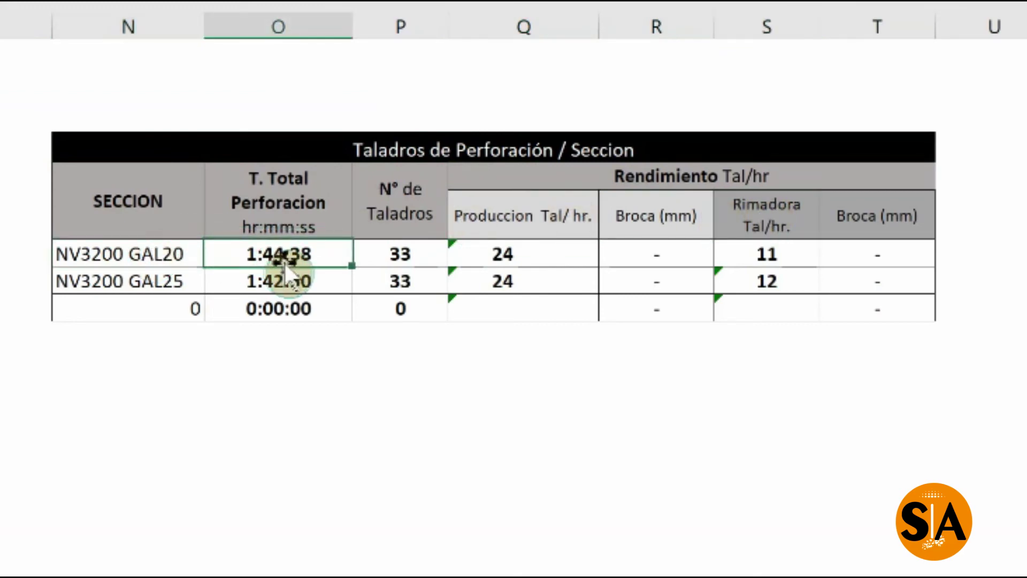
left_click(506, 244)
left_click(745, 256)
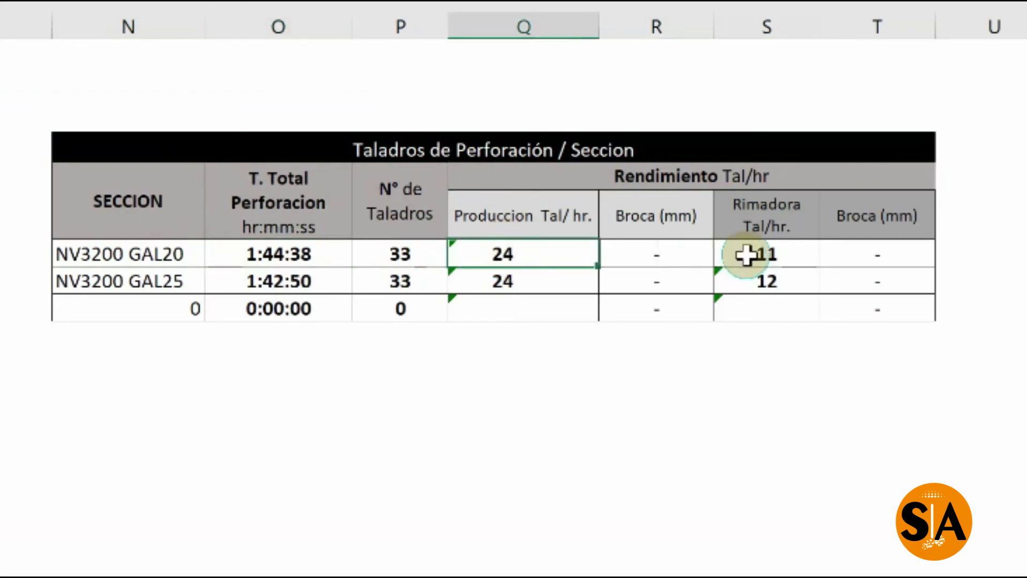
left_click(172, 280)
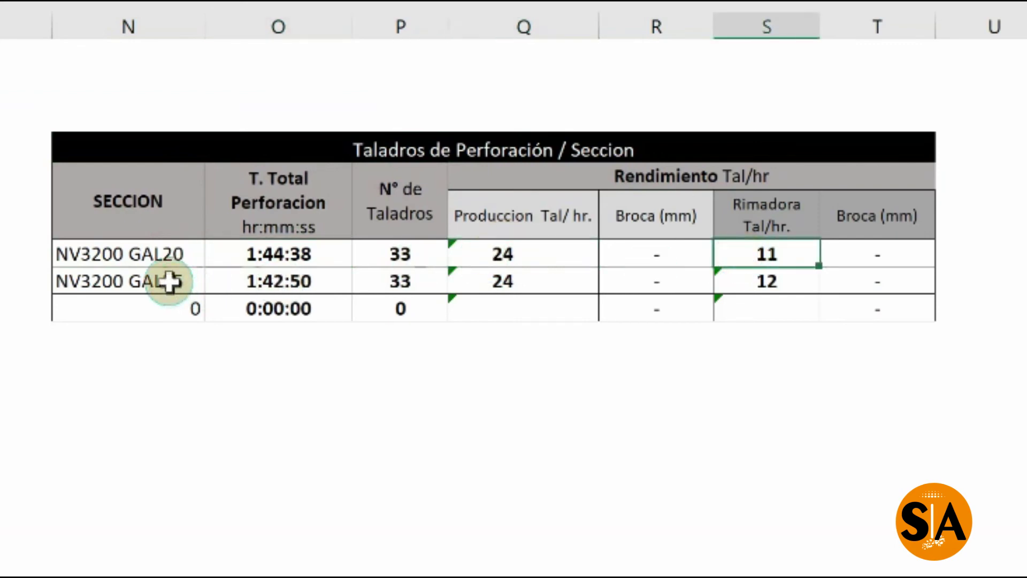
left_click(503, 280)
left_click(767, 280)
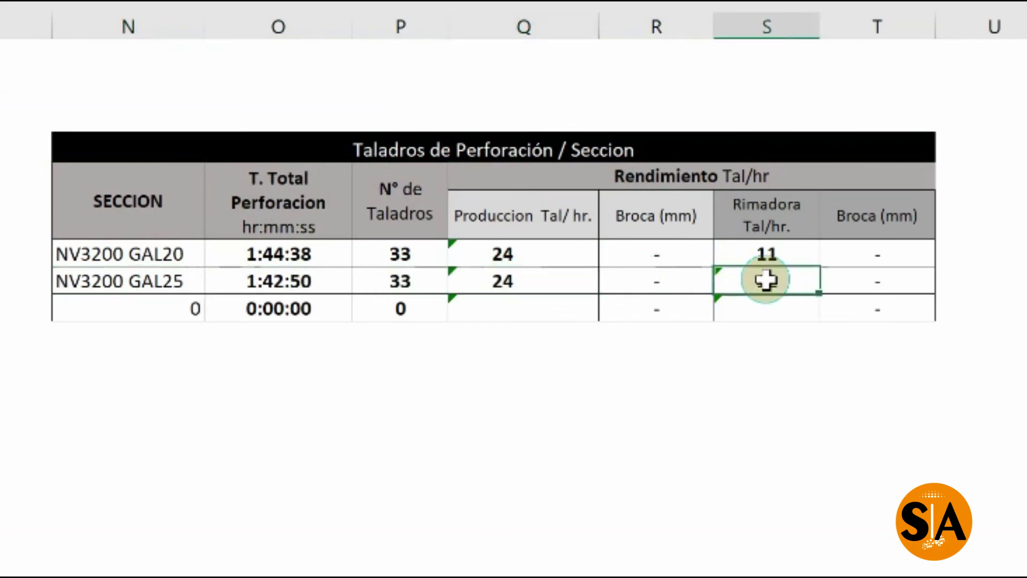
Step: Set the production drill bit (Broca) to 45 mm for both NV3200 GAL20 and NV3200 GAL25
left_click(638, 259)
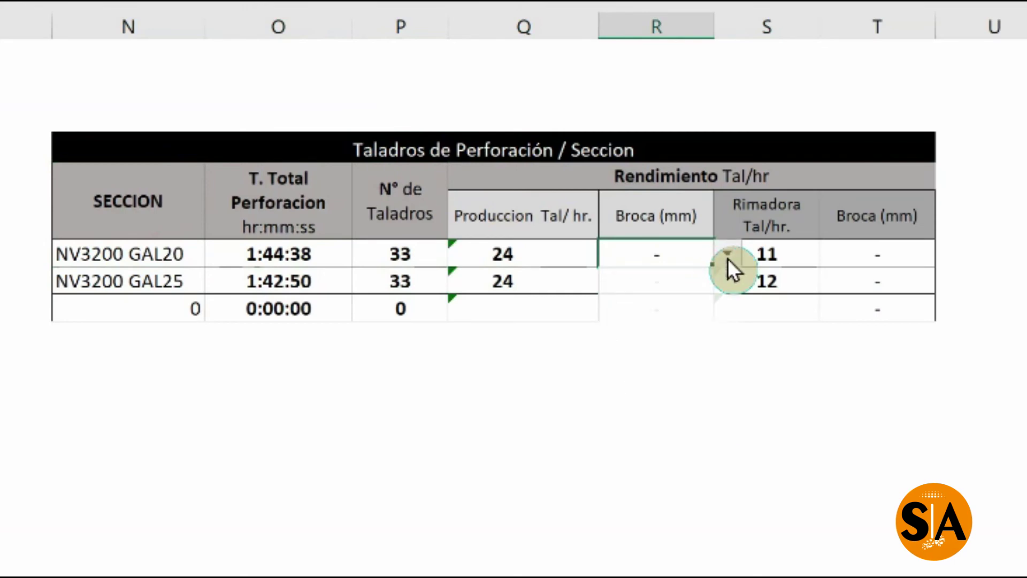
left_click(726, 255)
left_click(665, 287)
left_click(695, 281)
left_click(725, 280)
left_click(655, 309)
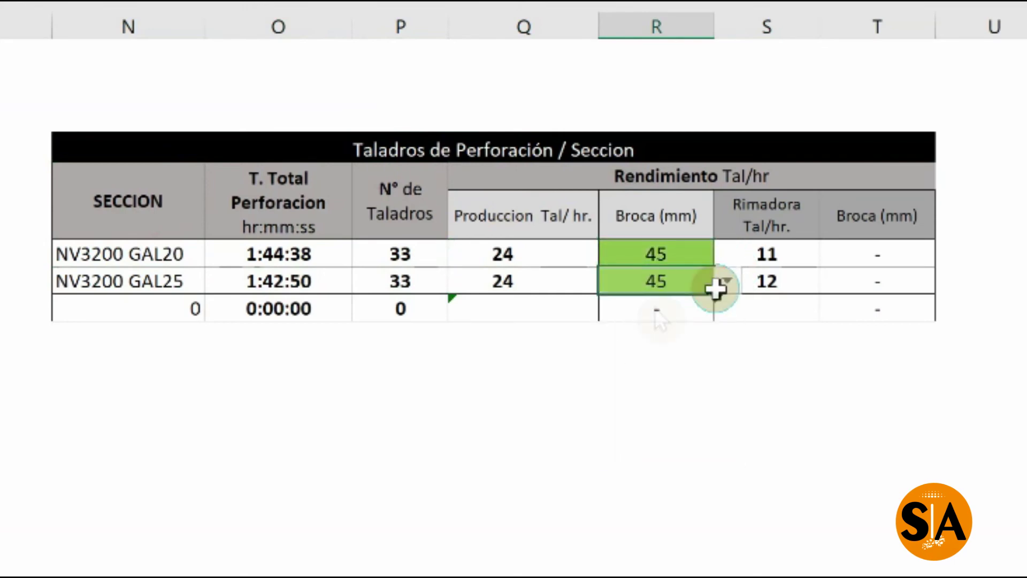
Step: Set the reaming drill bit (Broca) to 102 mm for both NV3200 GAL20 and NV3200 GAL25
left_click(851, 253)
left_click(957, 259)
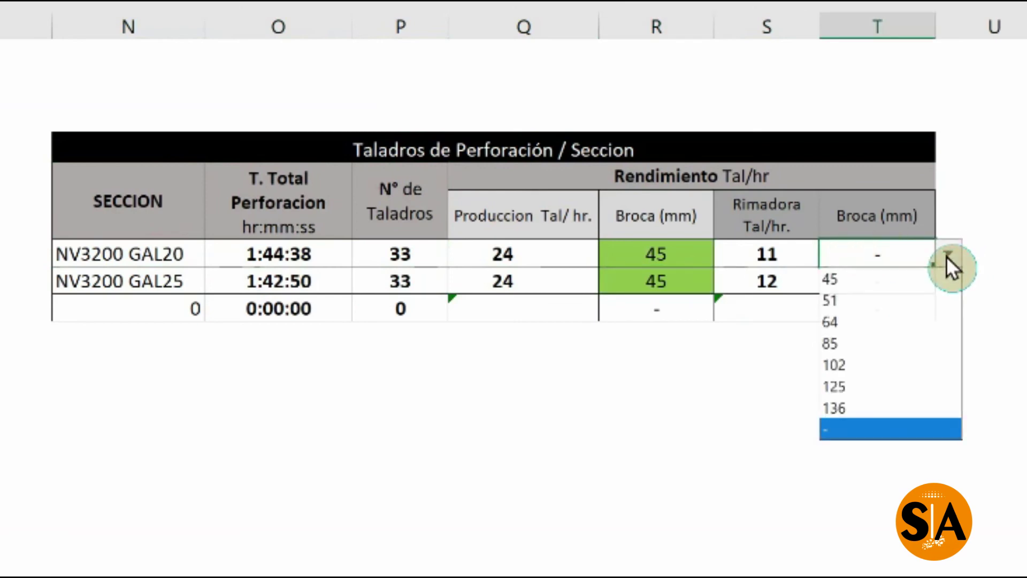
left_click(848, 367)
left_click(884, 281)
left_click(949, 281)
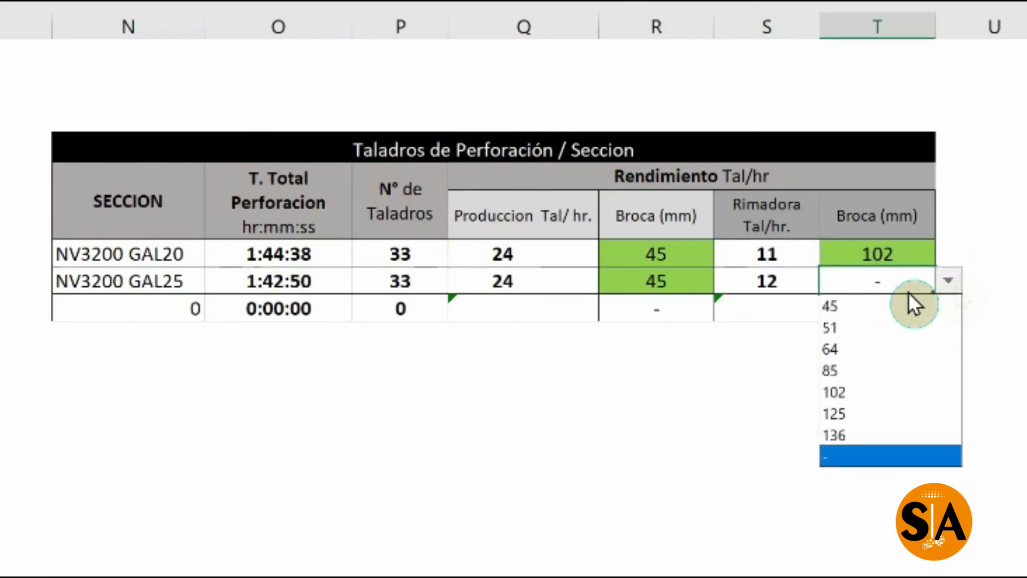
left_click(873, 392)
left_click(869, 342)
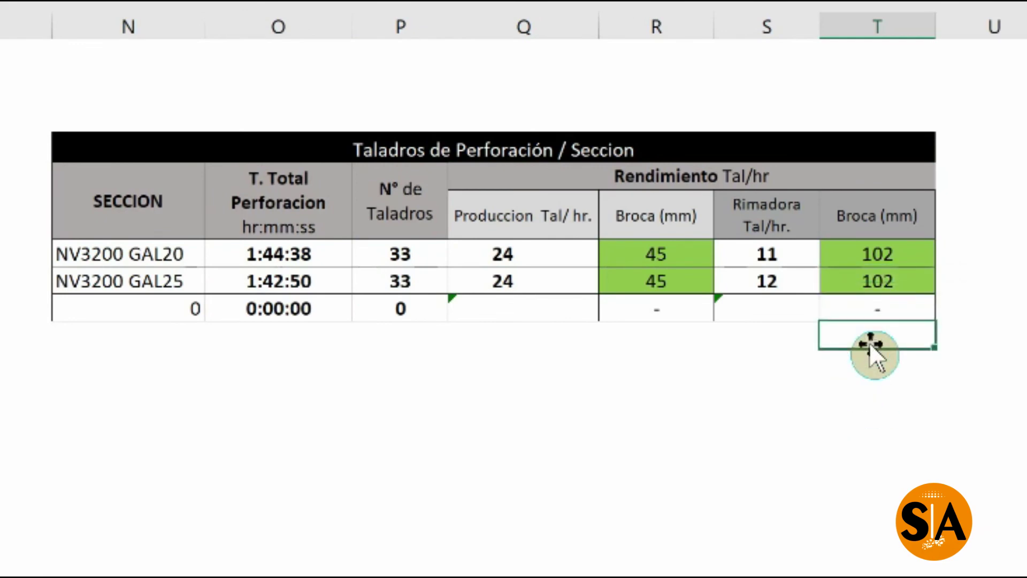